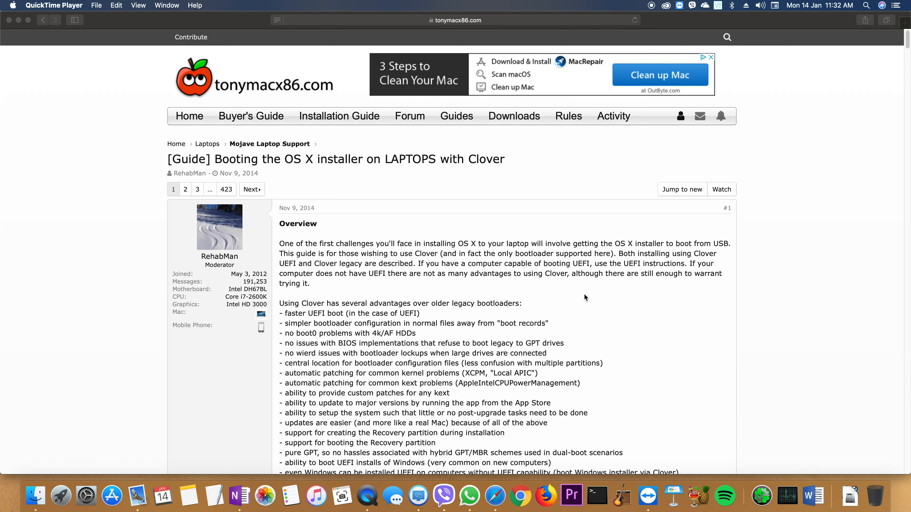
# Find the disk identification section of the guide, run diskutil list in Terminal and examine the external USB drive's entry
pyautogui.scroll(-15, 584, 296)
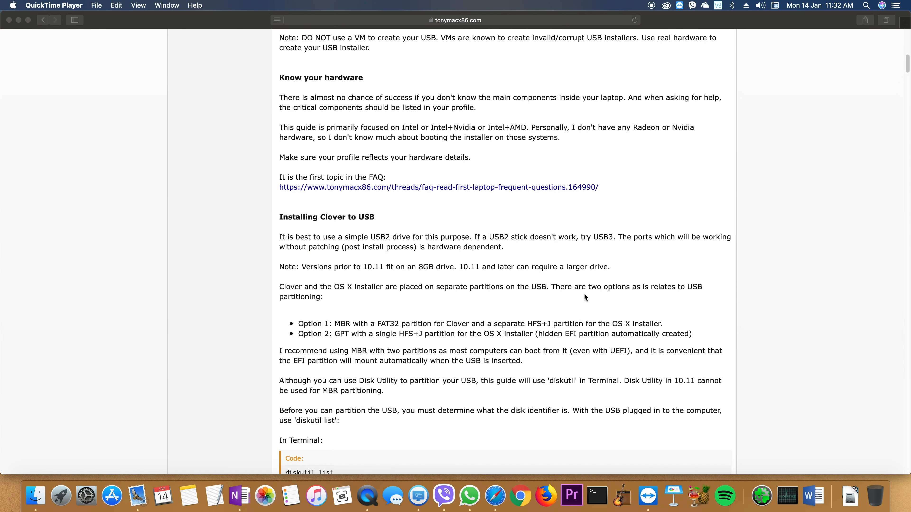
pyautogui.scroll(-4, 584, 297)
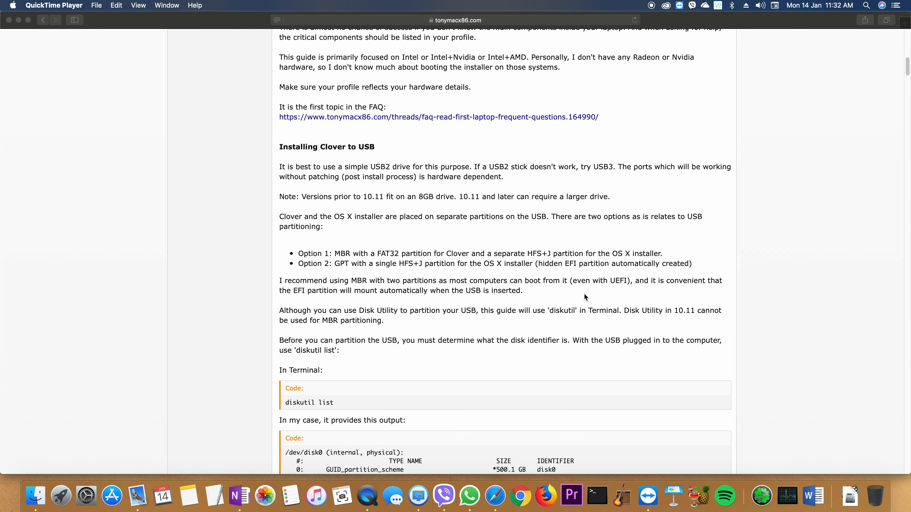
pyautogui.scroll(-10, 584, 297)
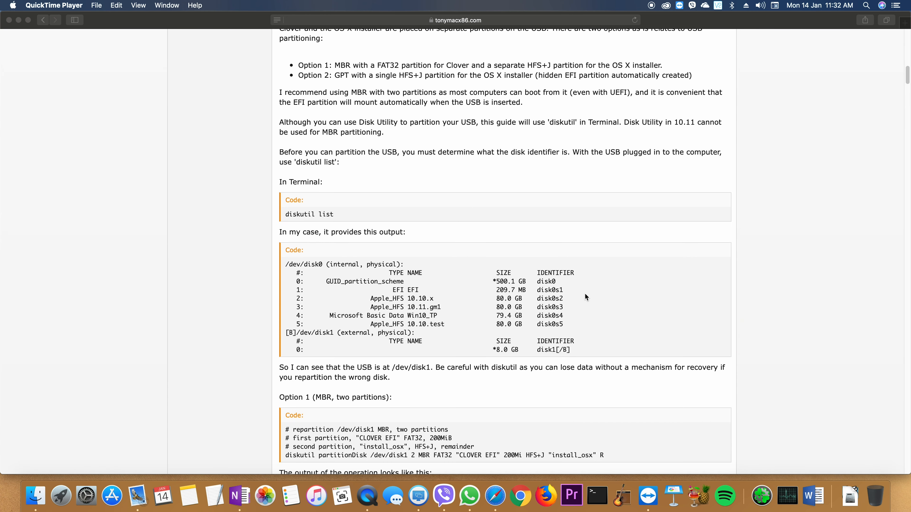
pyautogui.click(598, 497)
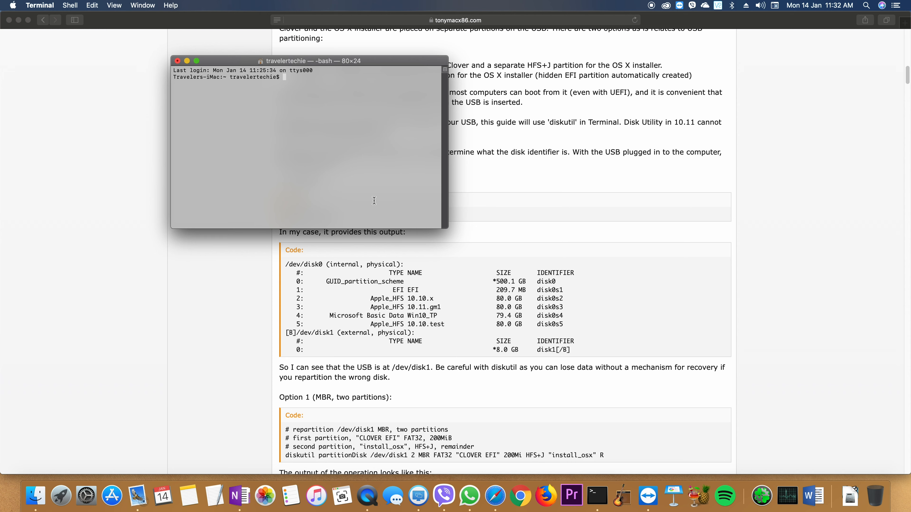
pyautogui.write('diskutil list')
pyautogui.press('Return')
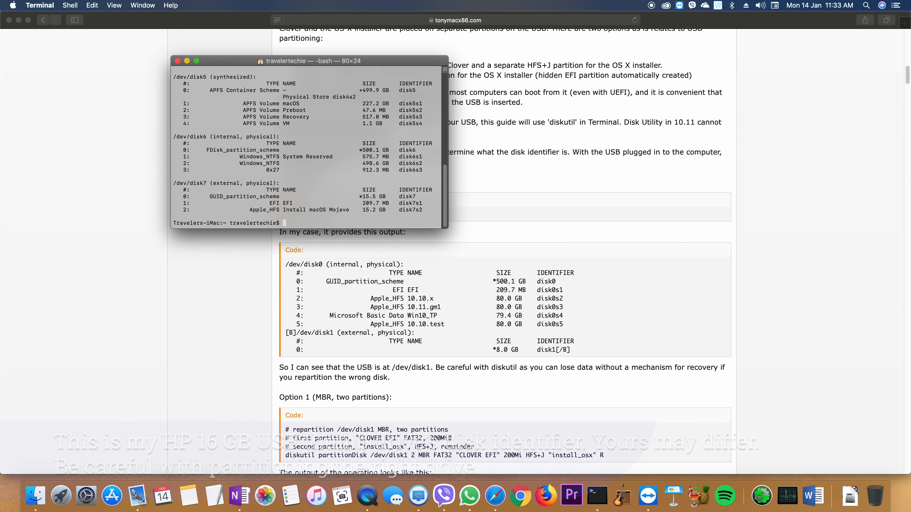
pyautogui.moveTo(362, 197); pyautogui.dragTo(388, 205)
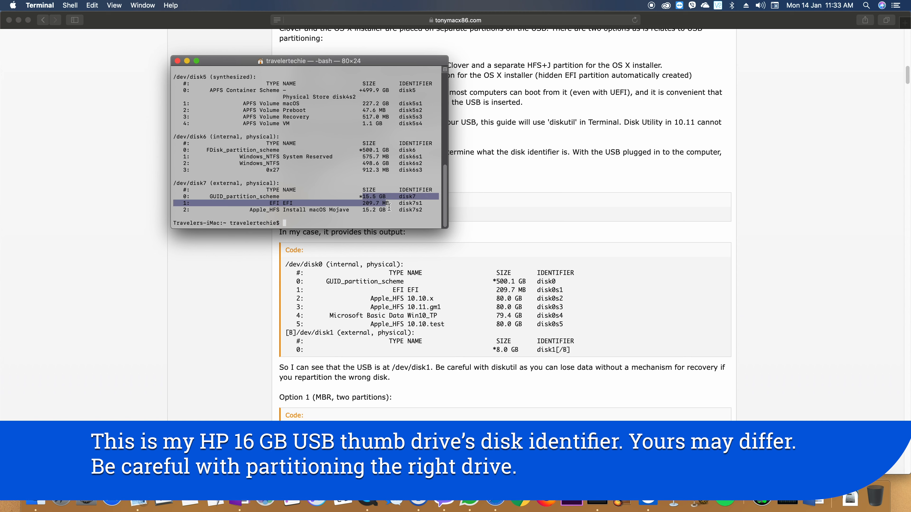
pyautogui.click(389, 208)
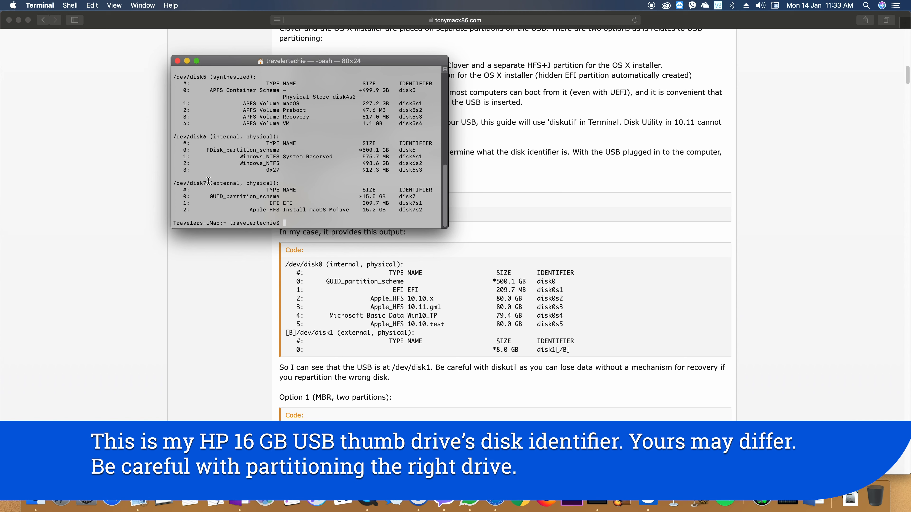
pyautogui.moveTo(208, 183); pyautogui.dragTo(168, 183)
pyautogui.click(264, 187)
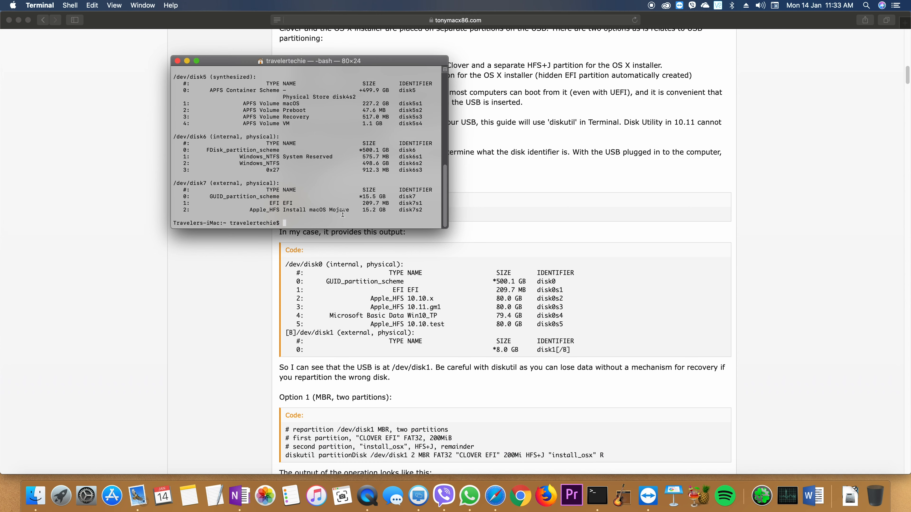
# Copy the Option 1 (MBR, two partitions) diskutil partitionDisk command from the Safari guide and paste it at the Terminal prompt
pyautogui.click(501, 332)
pyautogui.scroll(-5, 501, 309)
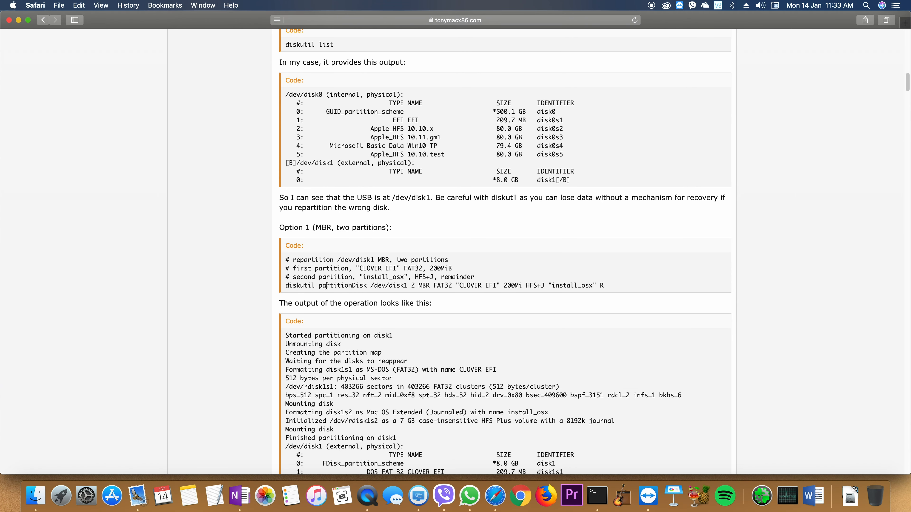
pyautogui.click(286, 287)
pyautogui.moveTo(286, 286); pyautogui.dragTo(604, 286)
pyautogui.rightClick(566, 284)
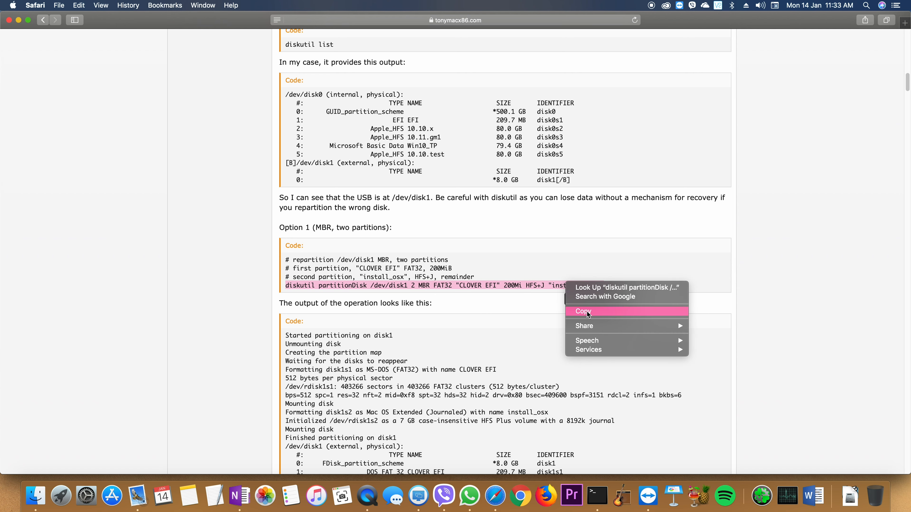
pyautogui.click(594, 311)
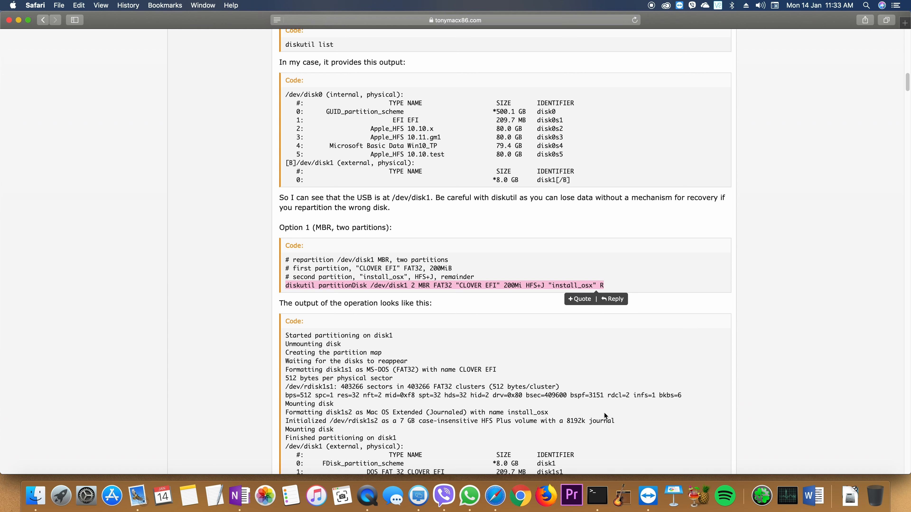
pyautogui.click(604, 502)
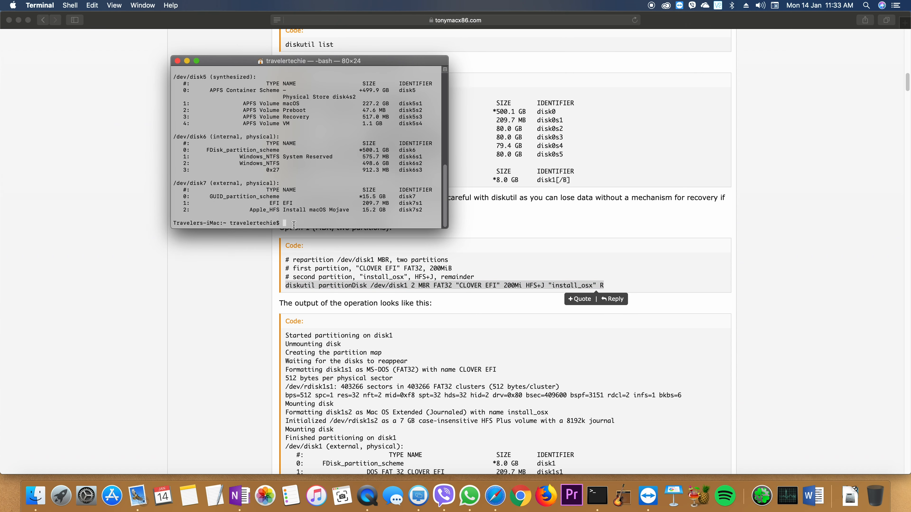
pyautogui.rightClick(295, 223)
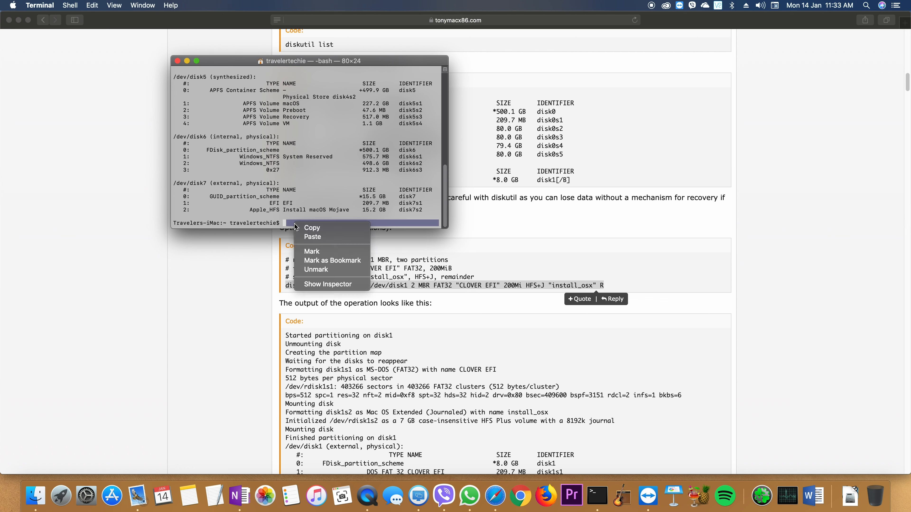
pyautogui.click(313, 238)
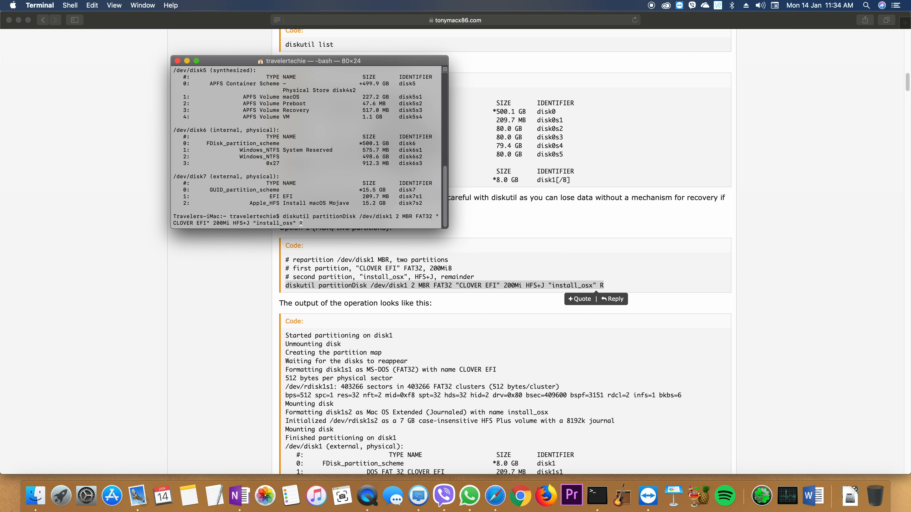
# Change the pasted command's target to /dev/disk7 and run it to create the "CLOVER EFI" and "install_osx" partitions
pyautogui.press('Left')
pyautogui.press('Left')
pyautogui.press('Left')
pyautogui.press('Left')
pyautogui.press('Left')
pyautogui.press('Left')
pyautogui.press('Left')
pyautogui.press('Left')
pyautogui.press('Left')
pyautogui.press('Left')
pyautogui.press('Left')
pyautogui.press('Left')
pyautogui.press('Left')
pyautogui.press('Left')
pyautogui.press('Left')
pyautogui.press('Left')
pyautogui.press('Left')
pyautogui.press('Left')
pyautogui.press('Left')
pyautogui.press('Left')
pyautogui.press('Left')
pyautogui.press('Left')
pyautogui.press('Left')
pyautogui.press('Left')
pyautogui.press('Left')
pyautogui.press('Left')
pyautogui.press('Left')
pyautogui.press('Left')
pyautogui.press('Left')
pyautogui.press('Left')
pyautogui.press('Left')
pyautogui.press('Left')
pyautogui.press('Left')
pyautogui.press('Left')
pyautogui.press('Left')
pyautogui.press('Left')
pyautogui.press('Left')
pyautogui.press('Left')
pyautogui.press('Left')
pyautogui.press('Left')
pyautogui.press('Left')
pyautogui.press('BackSpace')
pyautogui.write('7')
pyautogui.press('Return')
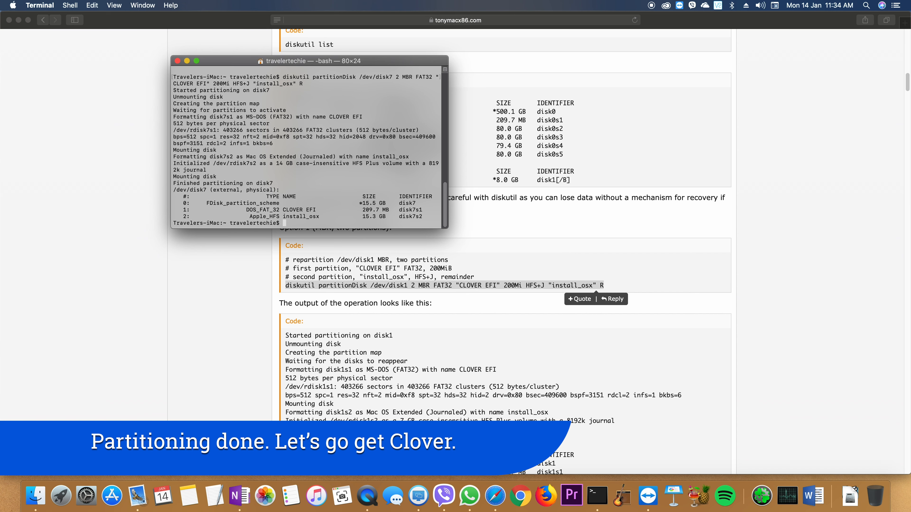
# Return to the guide in Safari and open the GitHub link to RehabMan's Clover fork in the download instructions
pyautogui.click(241, 345)
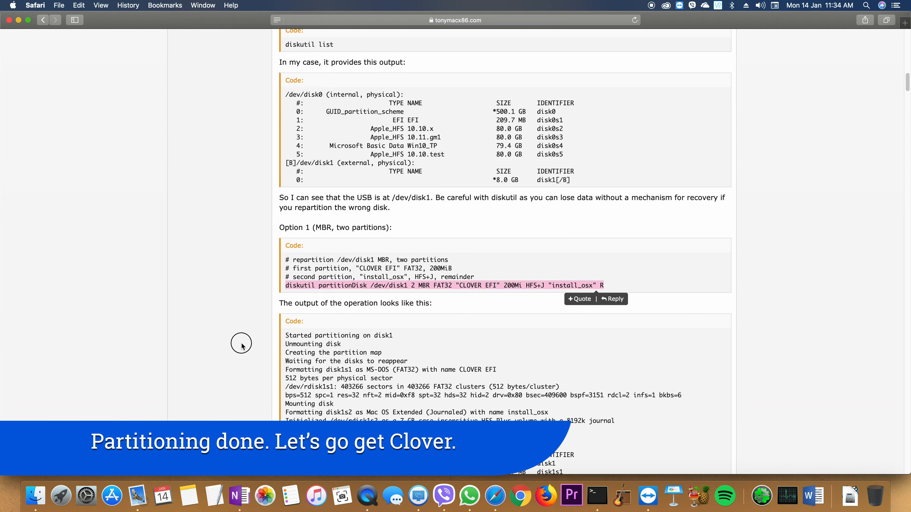
pyautogui.scroll(-6, 563, 319)
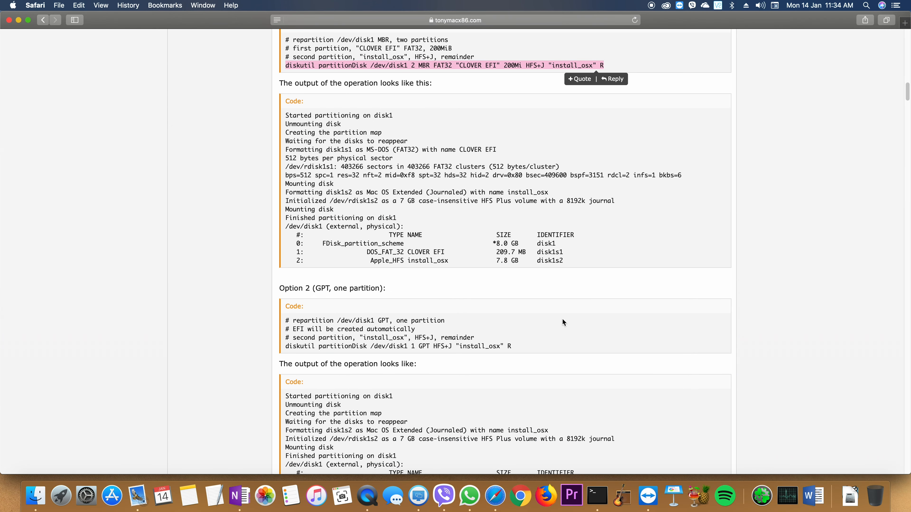
pyautogui.scroll(-10, 562, 322)
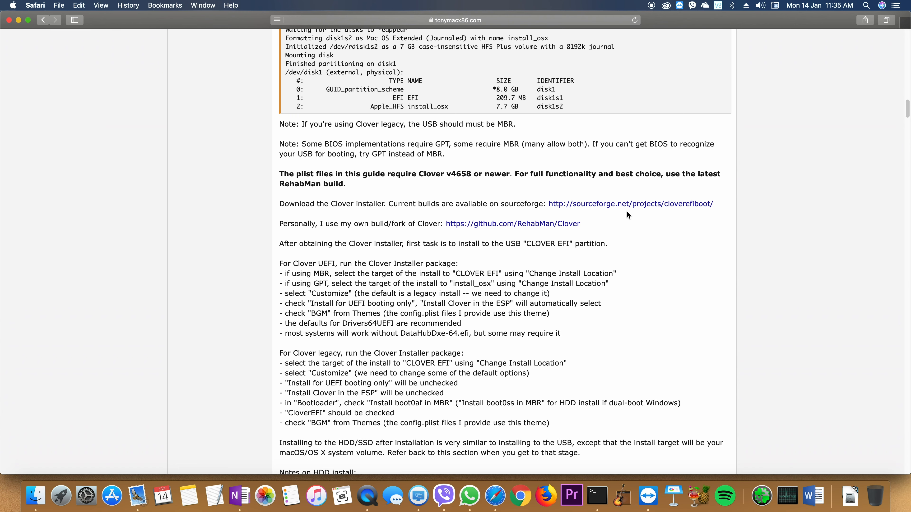
pyautogui.click(513, 224)
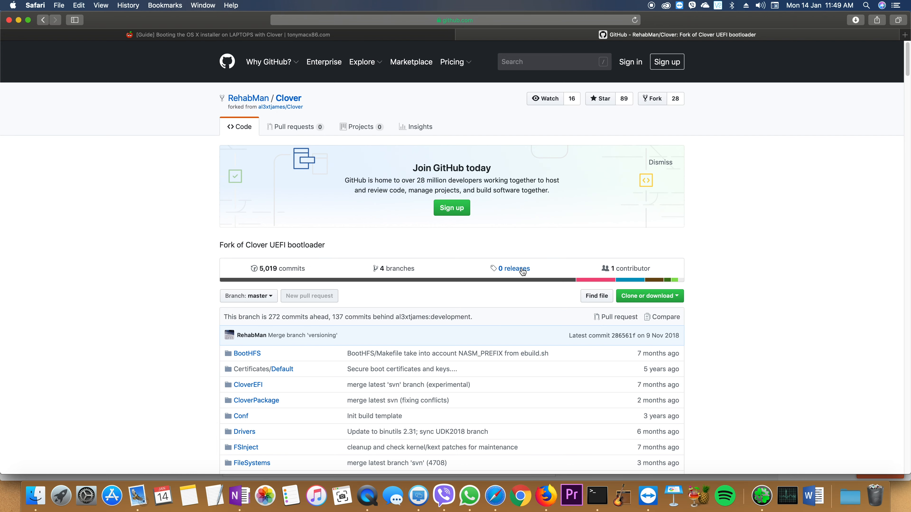
# Open the Bitbucket downloads page linked in the README and download Clover_v2.4k_r4701.RM-4963.ca6cca7c.zip
pyautogui.scroll(-2, 522, 267)
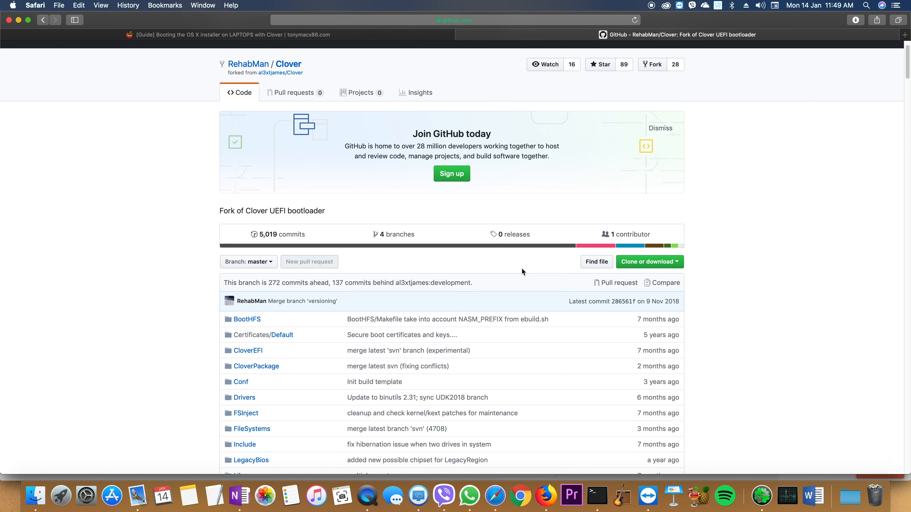
pyautogui.scroll(-20, 522, 268)
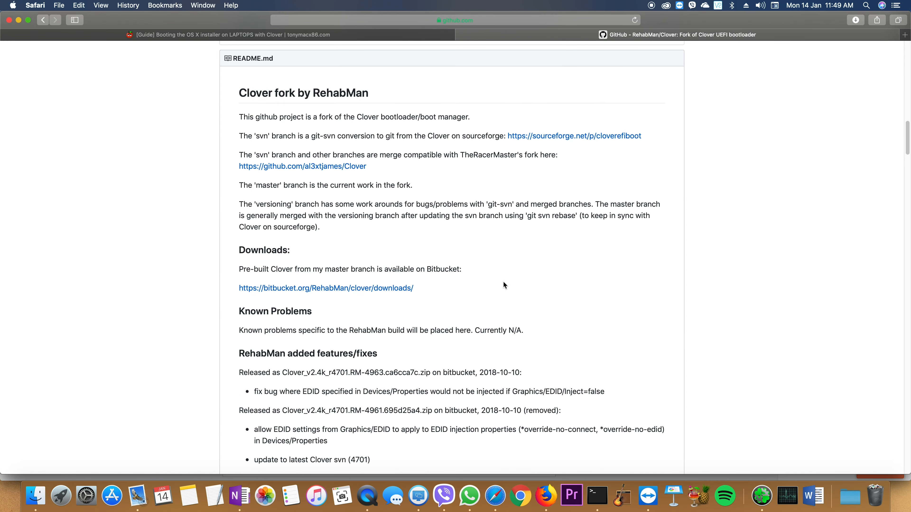
pyautogui.click(323, 290)
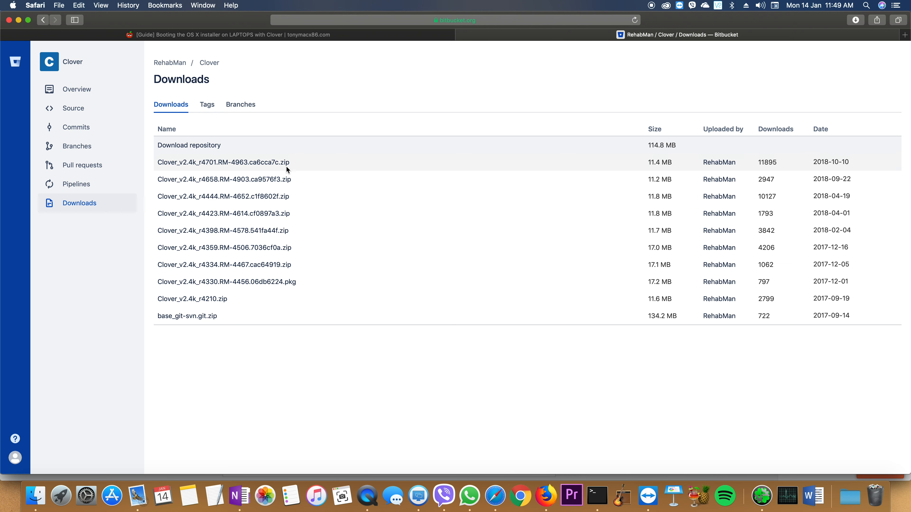
pyautogui.click(269, 163)
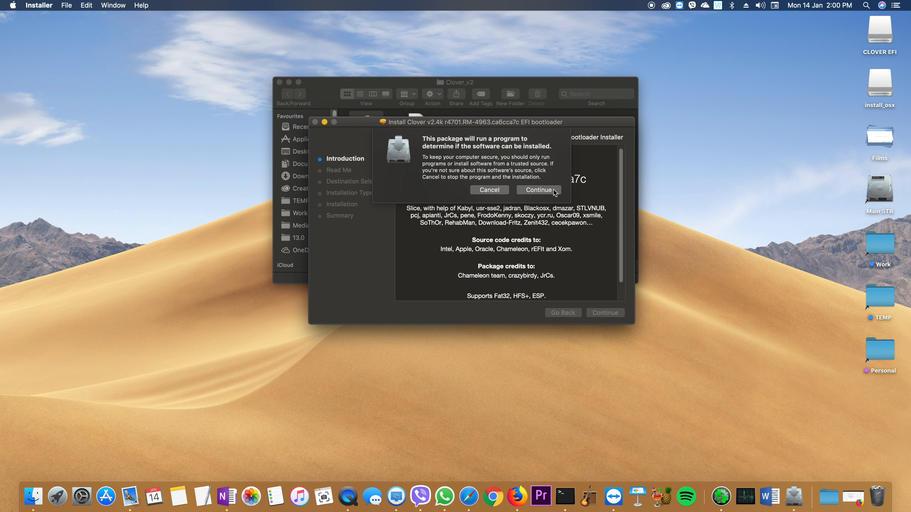
# Allow the Clover package to run its compatibility check and proceed past the introduction and read-me to the installation type
pyautogui.click(554, 190)
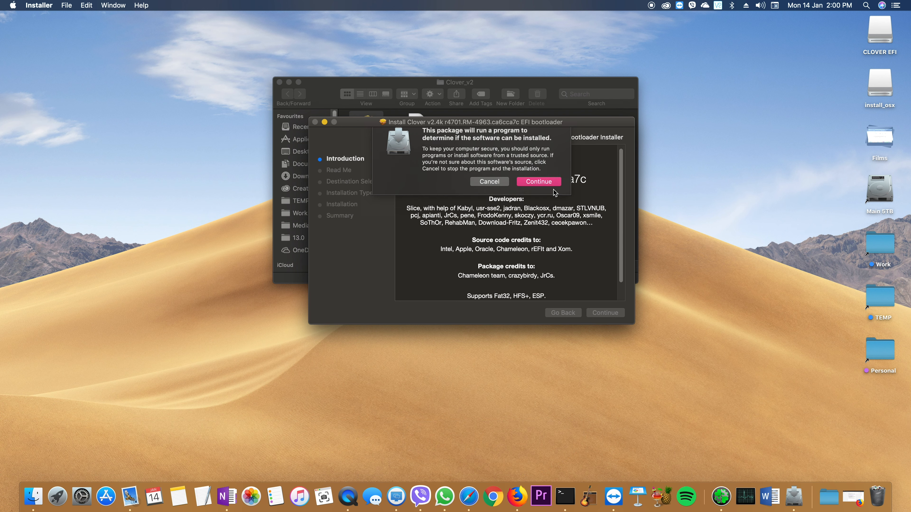
pyautogui.click(614, 311)
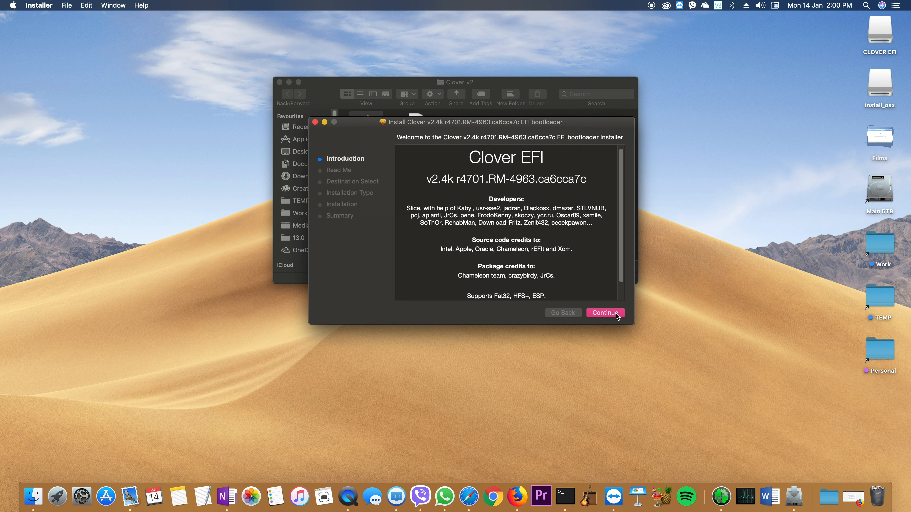
pyautogui.click(616, 314)
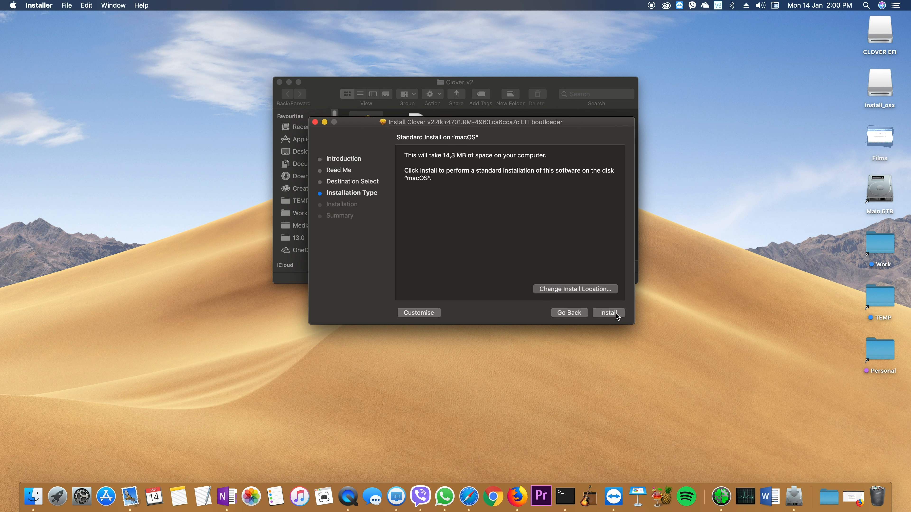
# Change the Clover install location to the CLOVER EFI volume
pyautogui.click(586, 291)
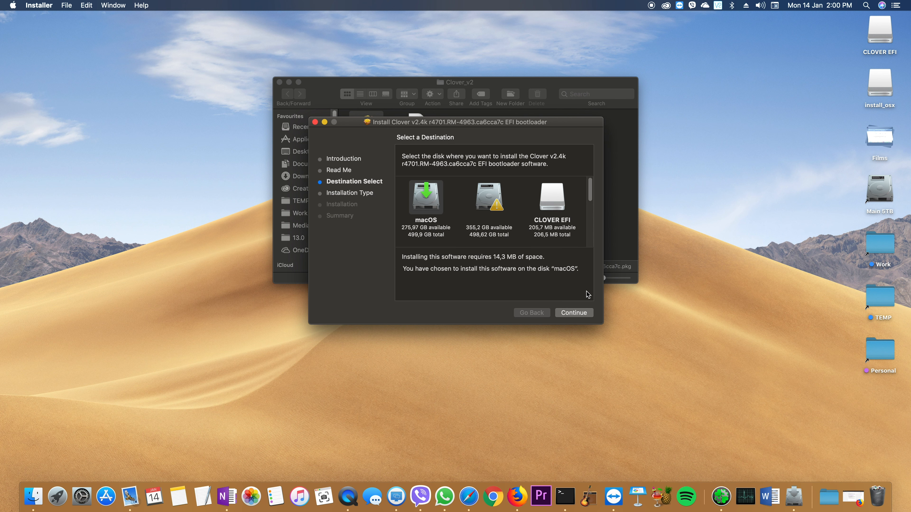
pyautogui.click(553, 198)
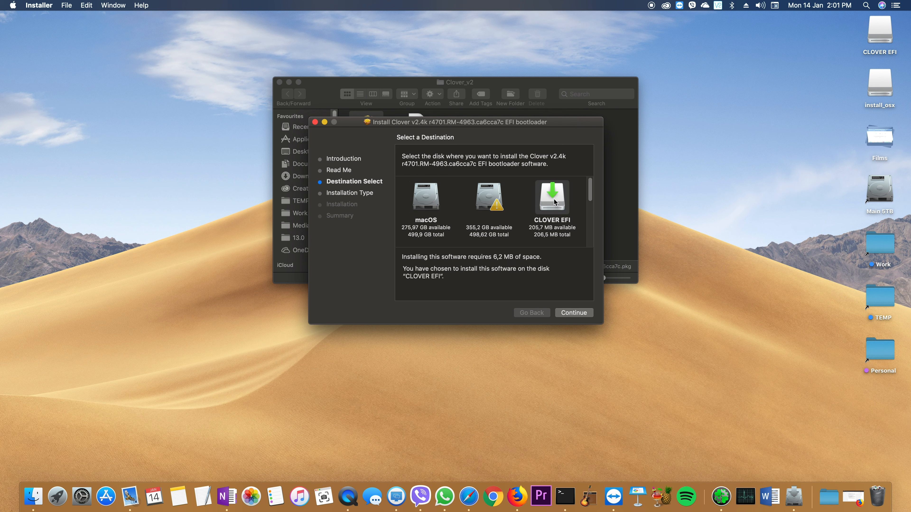
pyautogui.click(583, 315)
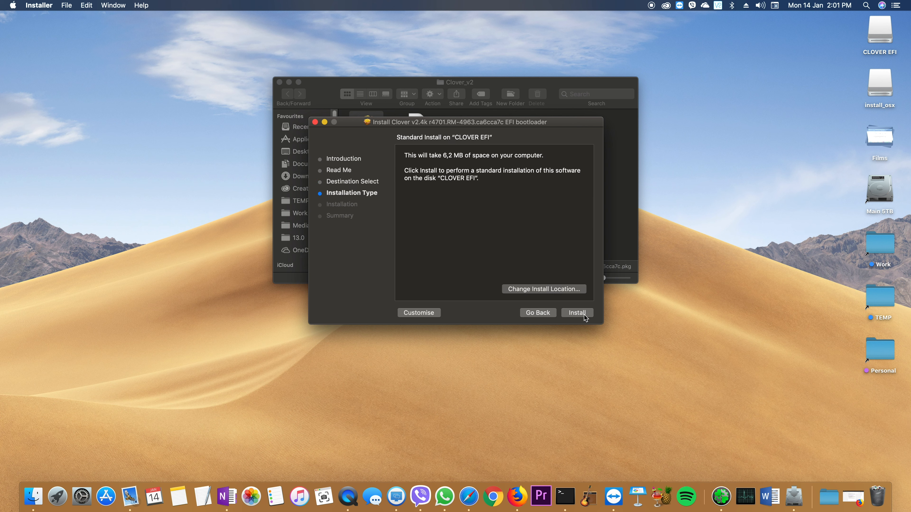
# Customise the installation to include Clover for UEFI booting only and the Black Green Moody theme
pyautogui.click(432, 313)
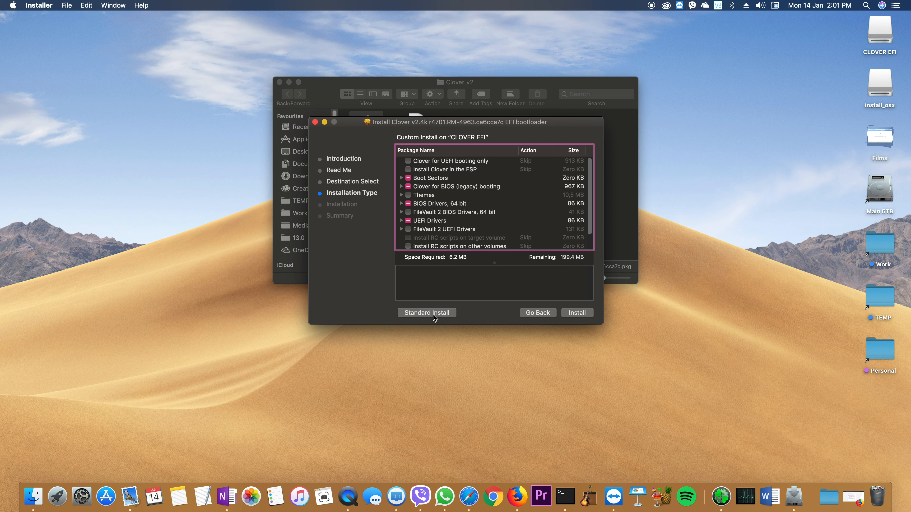
pyautogui.click(408, 163)
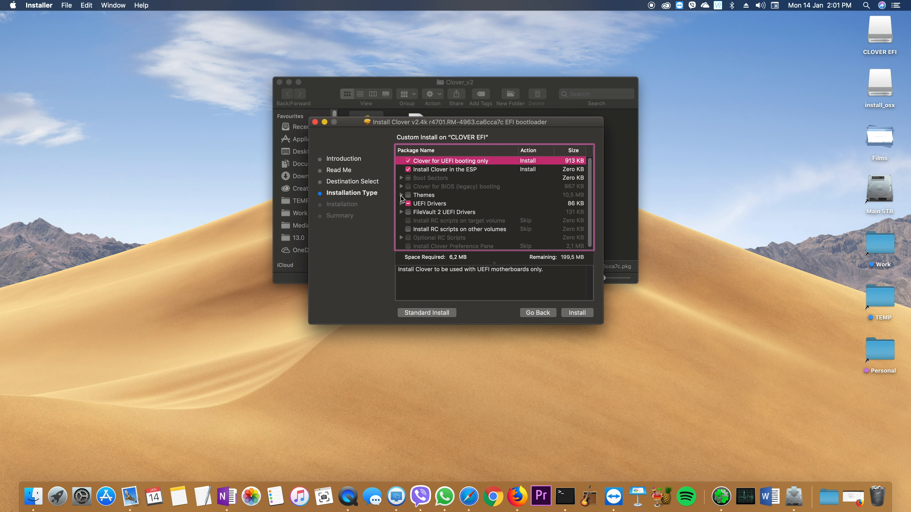
pyautogui.click(401, 196)
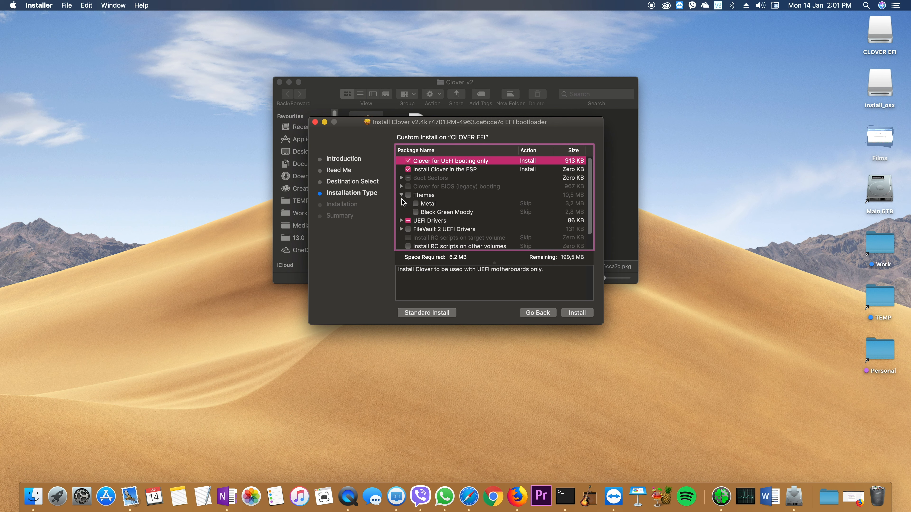
pyautogui.click(416, 212)
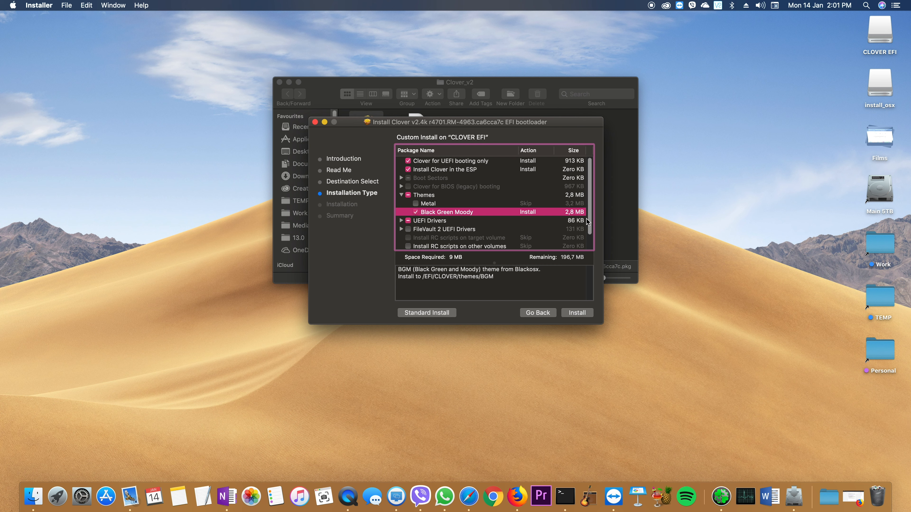
pyautogui.moveTo(590, 207)
pyautogui.mouseDown()
pyautogui.moveTo(591, 229)
pyautogui.moveTo(590, 217)
pyautogui.mouseUp()
# Start the customised Clover installation and authorise it with the account password
pyautogui.click(577, 313)
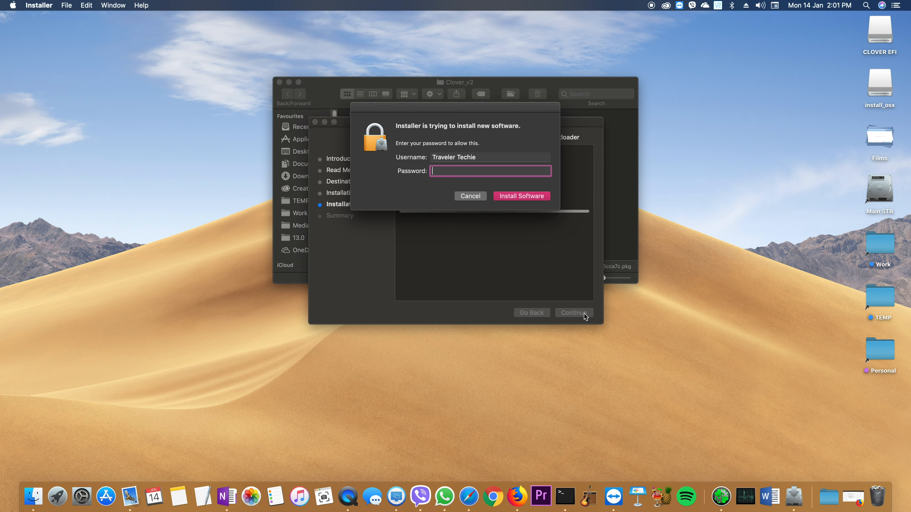
pyautogui.write('****')
pyautogui.press('Return')
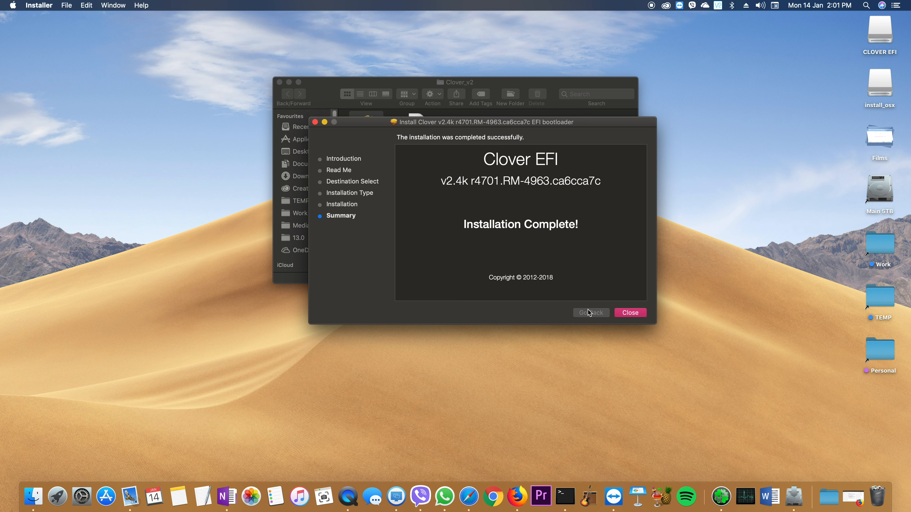
# Close the finished Clover installer and keep its package in the current location
pyautogui.click(631, 313)
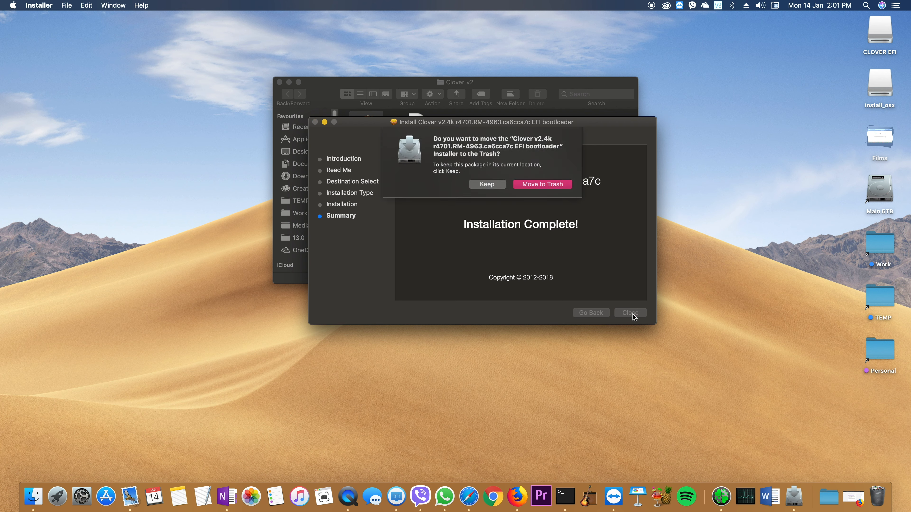
pyautogui.click(500, 188)
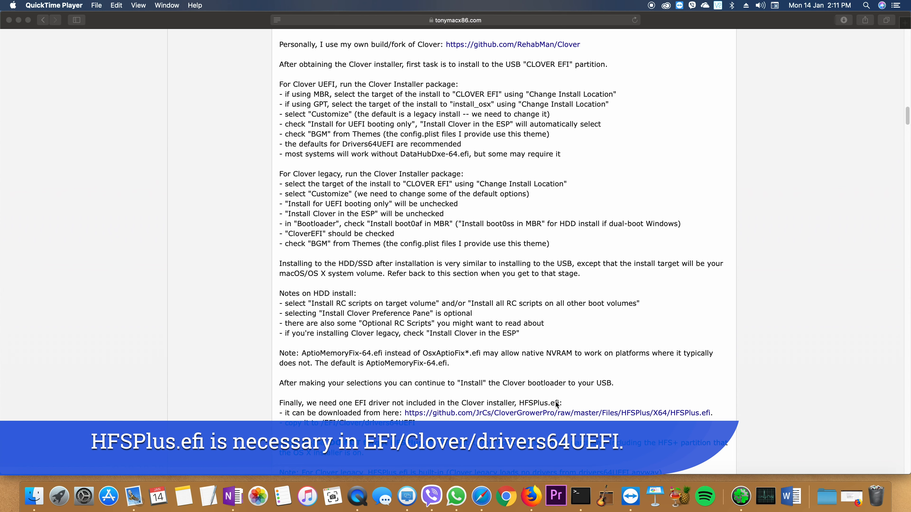
# Download HFSPlus.efi from the guide's GitHub link and minimise the browser window
pyautogui.click(521, 418)
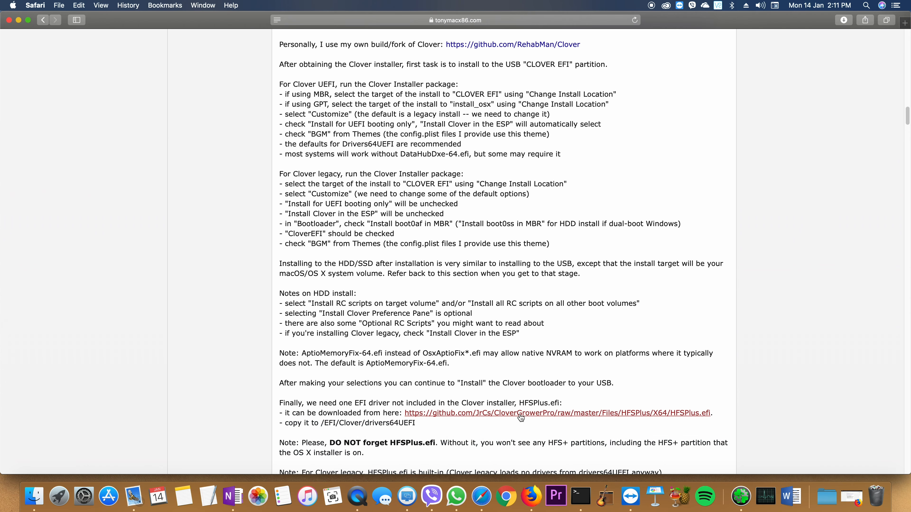
pyautogui.click(521, 418)
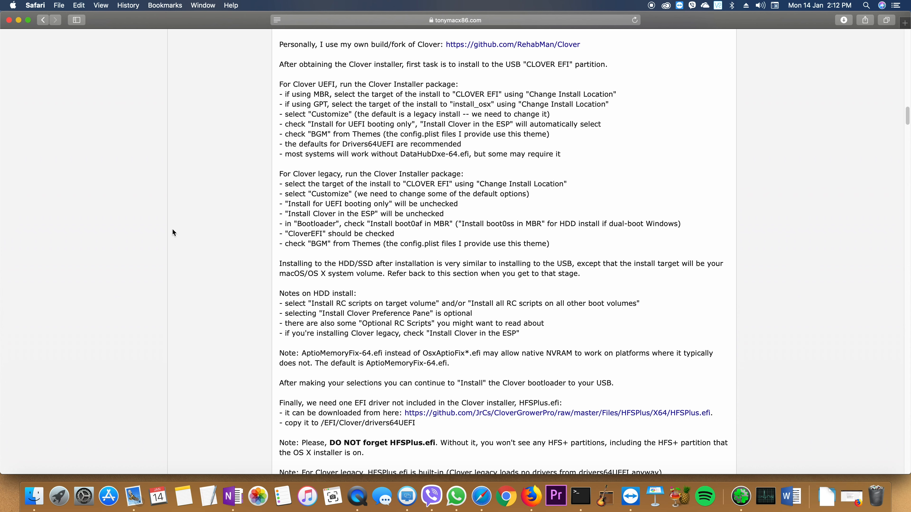
pyautogui.click(18, 22)
# Copy the downloaded HFSPlus.efi into the EFI/CLOVER/drivers64UEFI folder on the CLOVER EFI volume
pyautogui.doubleClick(884, 31)
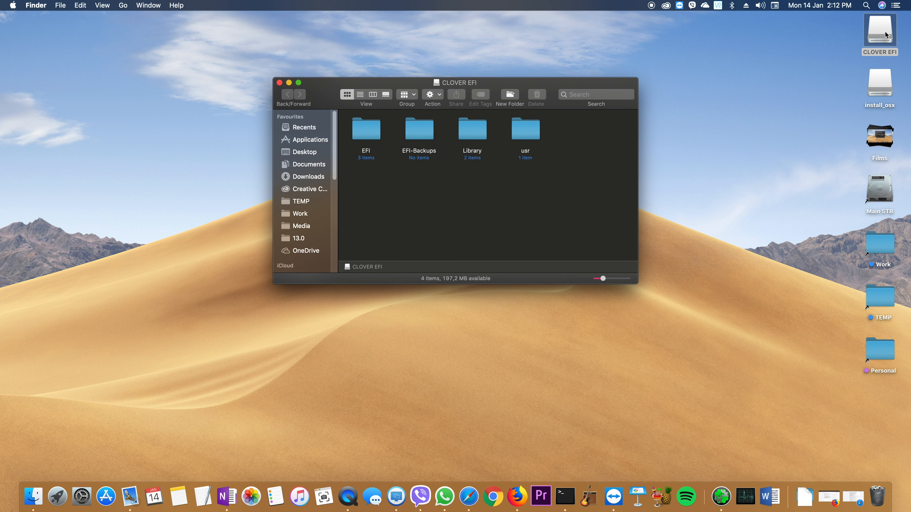
pyautogui.doubleClick(374, 134)
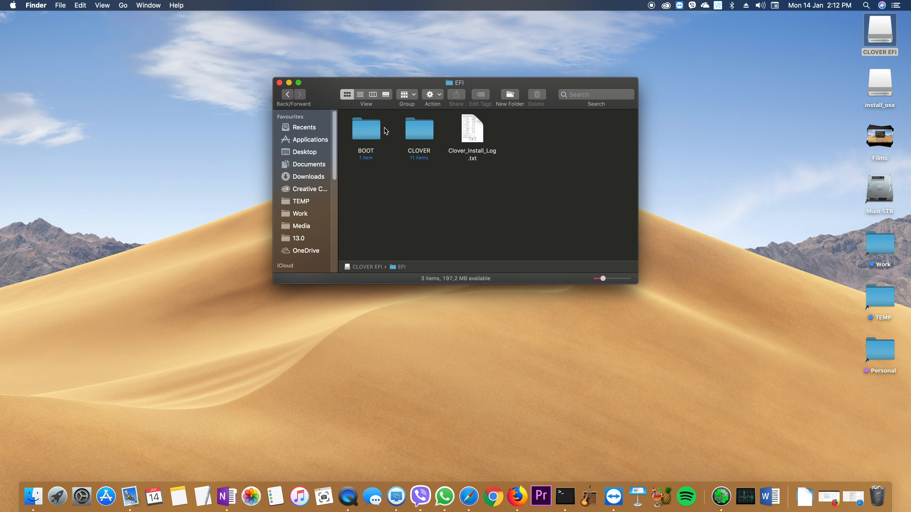
pyautogui.doubleClick(418, 130)
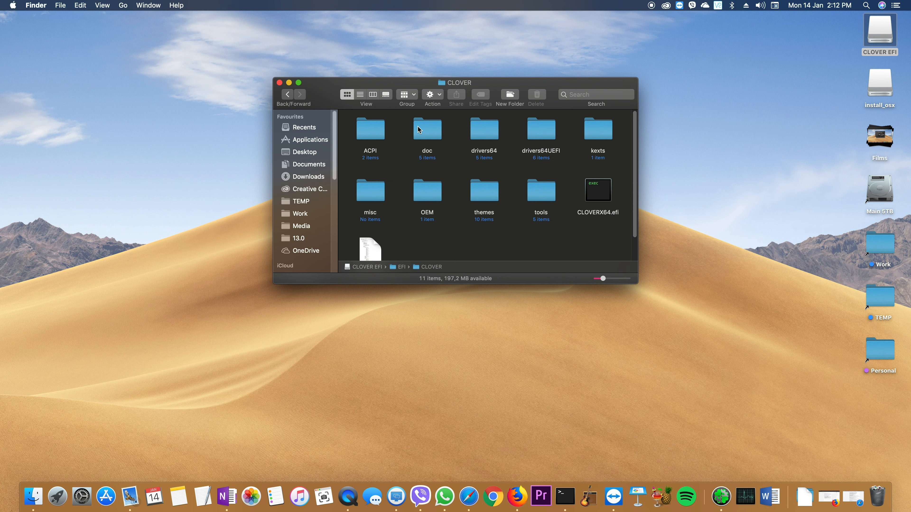
pyautogui.click(541, 133)
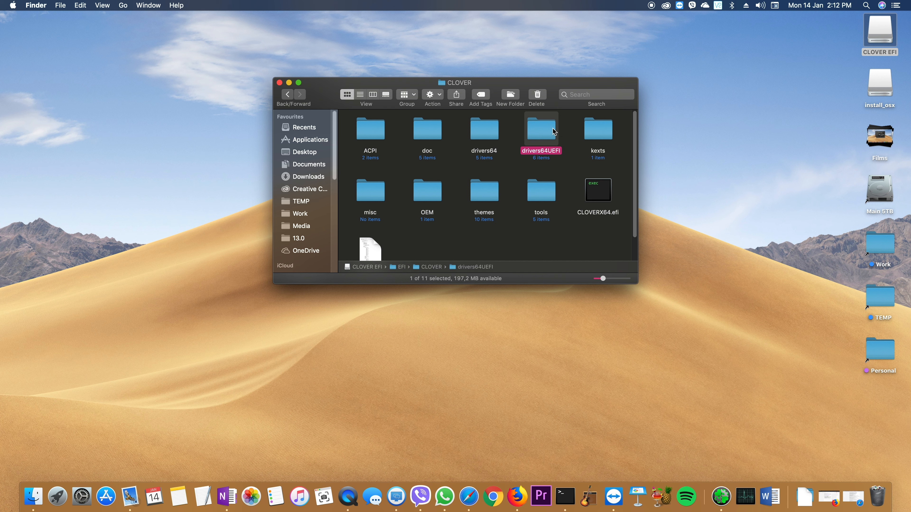
pyautogui.doubleClick(554, 132)
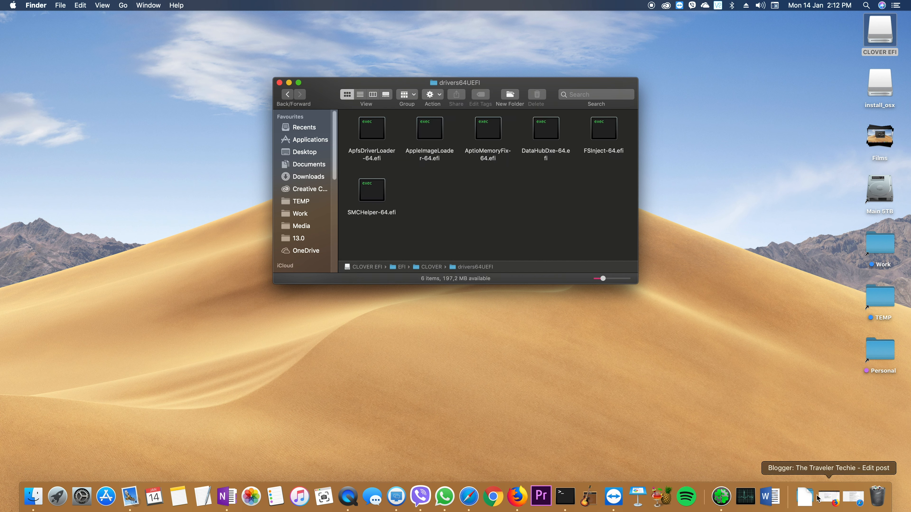
pyautogui.click(807, 499)
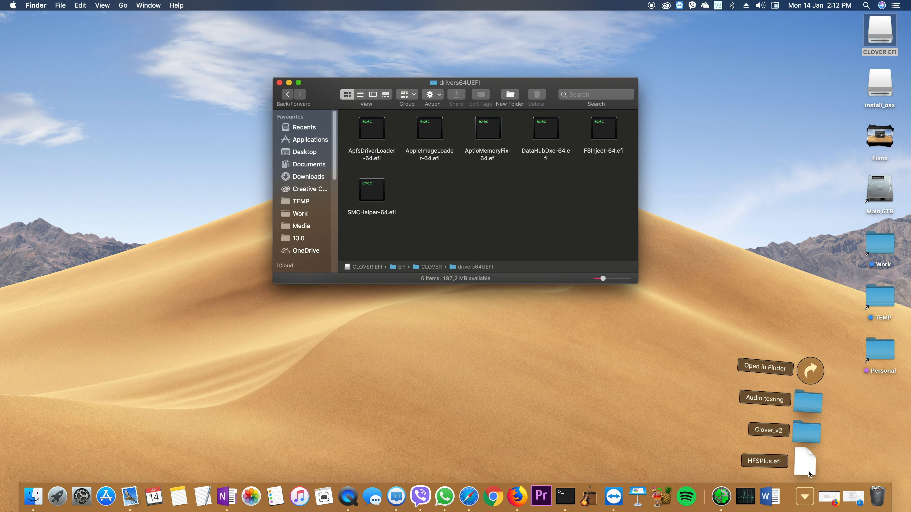
pyautogui.moveTo(805, 463); pyautogui.dragTo(511, 198)
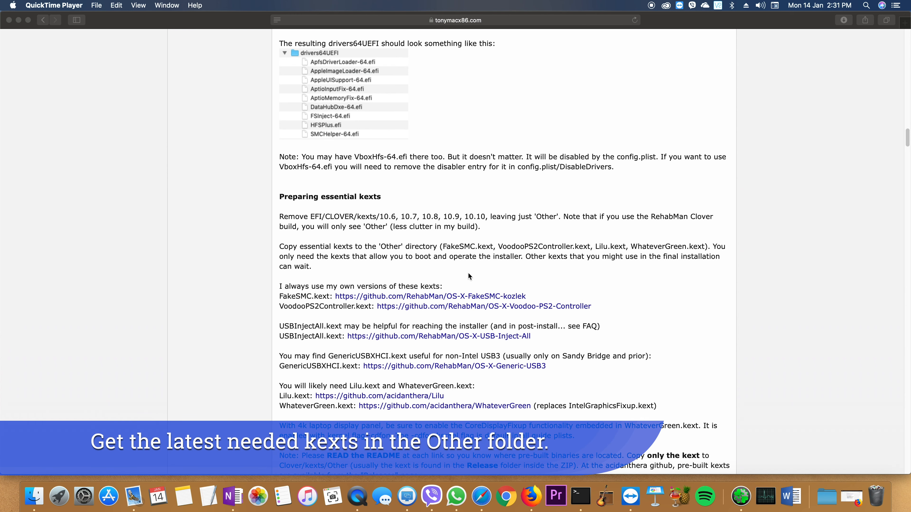
# Follow the guide's FakeSMC.kext link to its Bitbucket builds and download RehabMan-FakeSMC-2018-0915.zip
pyautogui.click(516, 297)
pyautogui.click(506, 298)
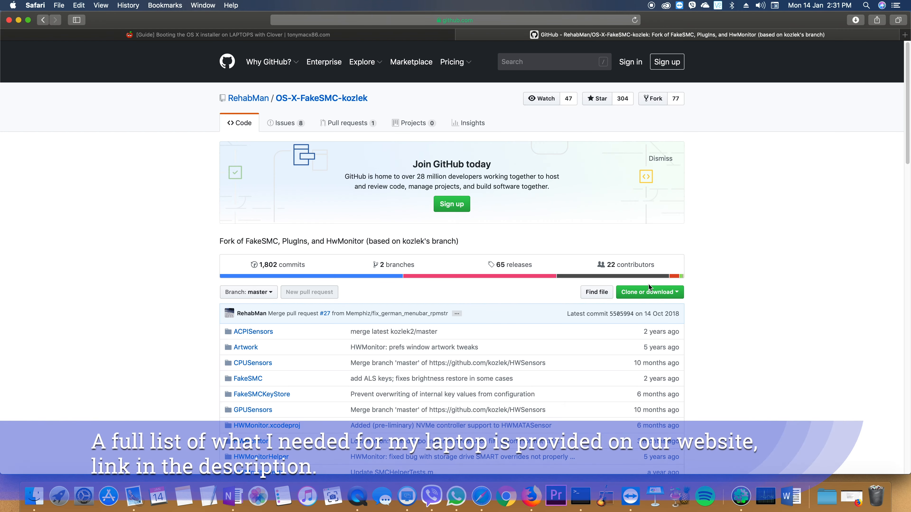
pyautogui.scroll(-1, 445, 306)
pyautogui.scroll(-10, 445, 306)
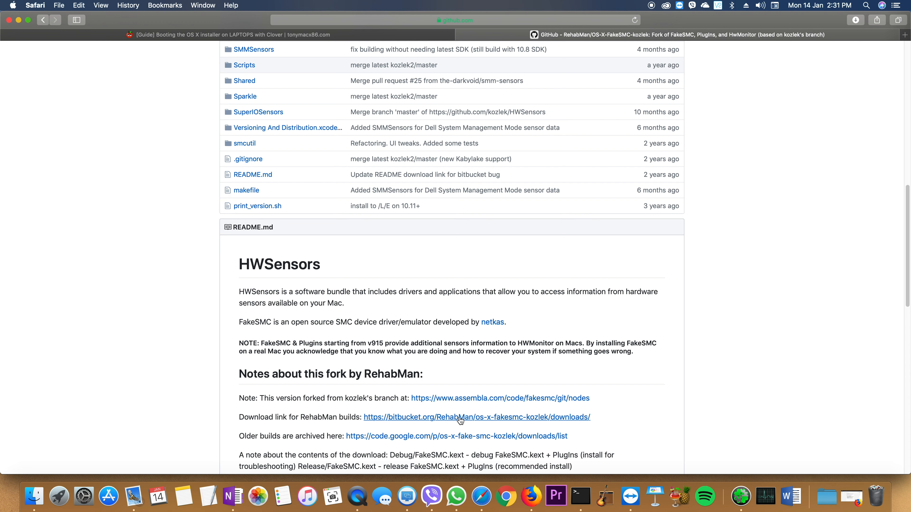
pyautogui.click(460, 418)
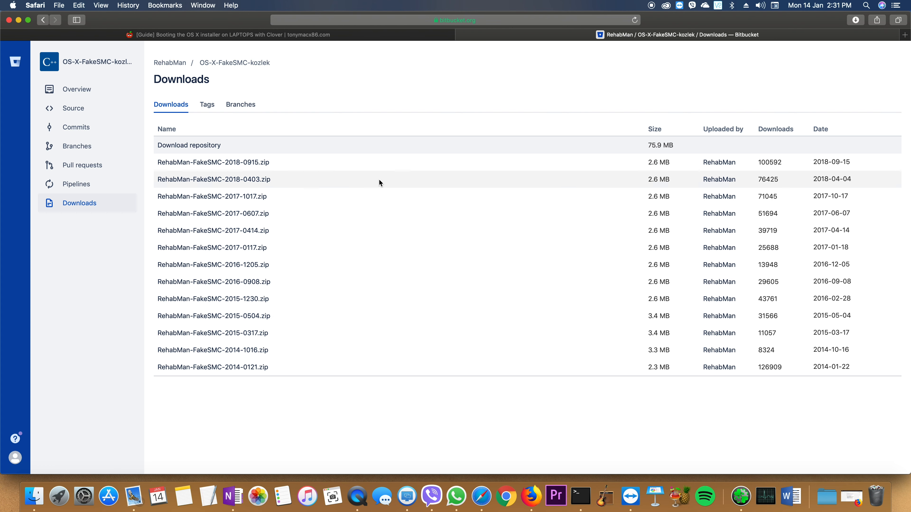
pyautogui.click(252, 167)
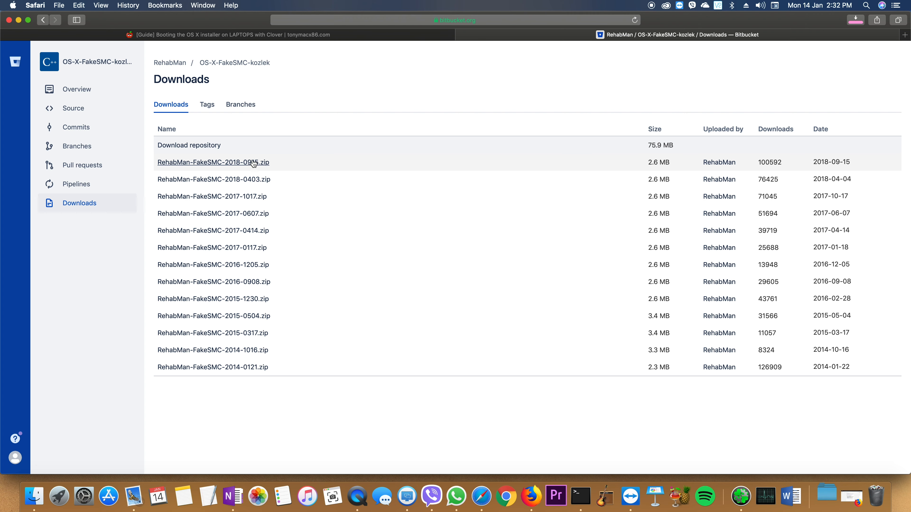
# Follow the guide's VoodooPS2Controller.kext link to its Bitbucket builds and download RehabMan-Voodoo-2018-1008.zip
pyautogui.click(302, 36)
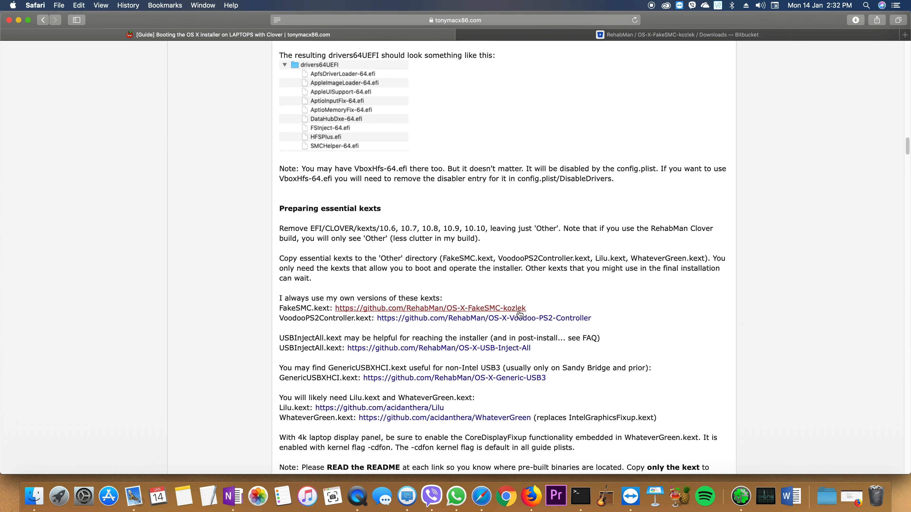
pyautogui.click(517, 325)
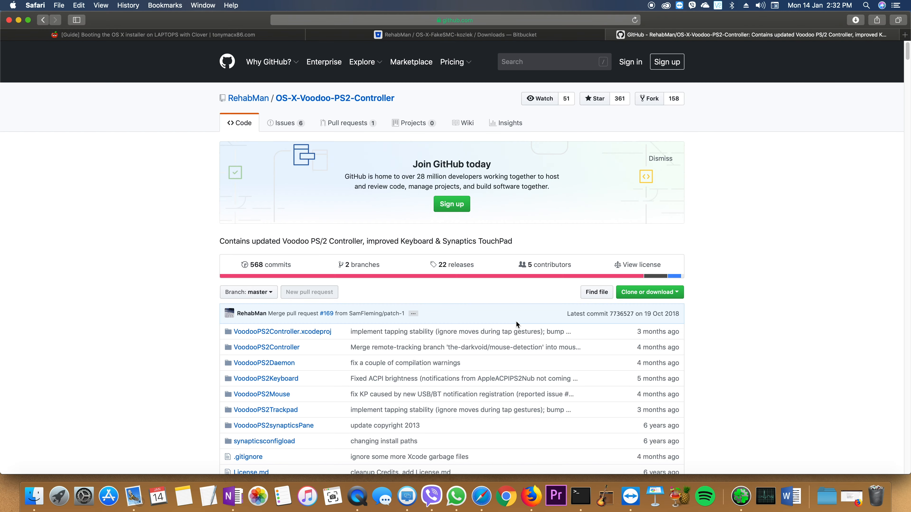
pyautogui.scroll(-15, 516, 320)
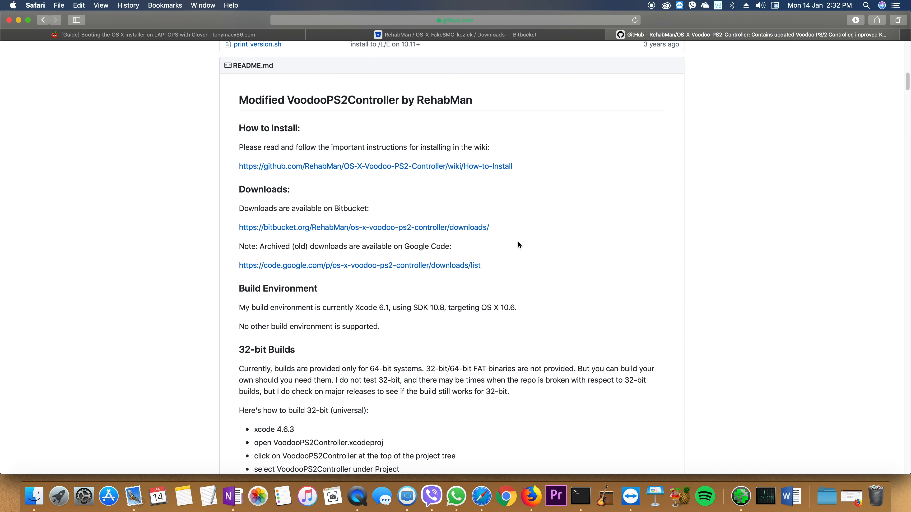
pyautogui.click(465, 228)
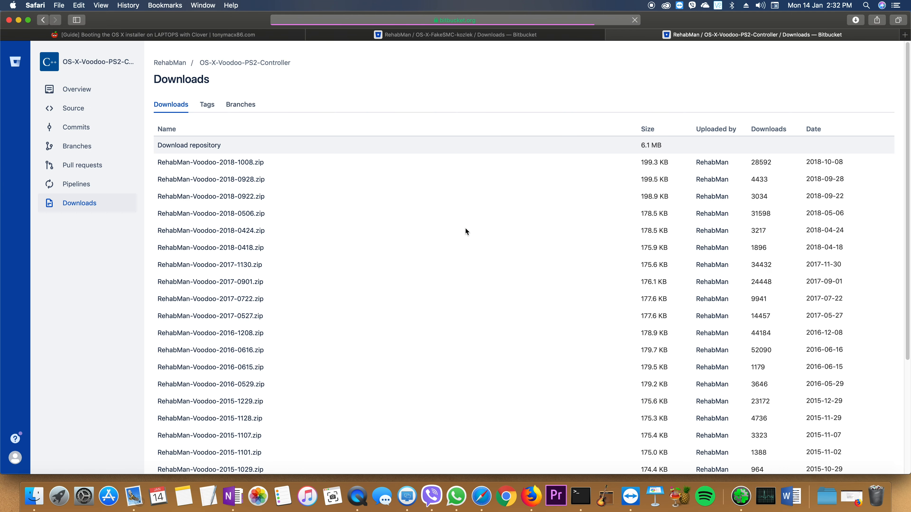
pyautogui.click(246, 163)
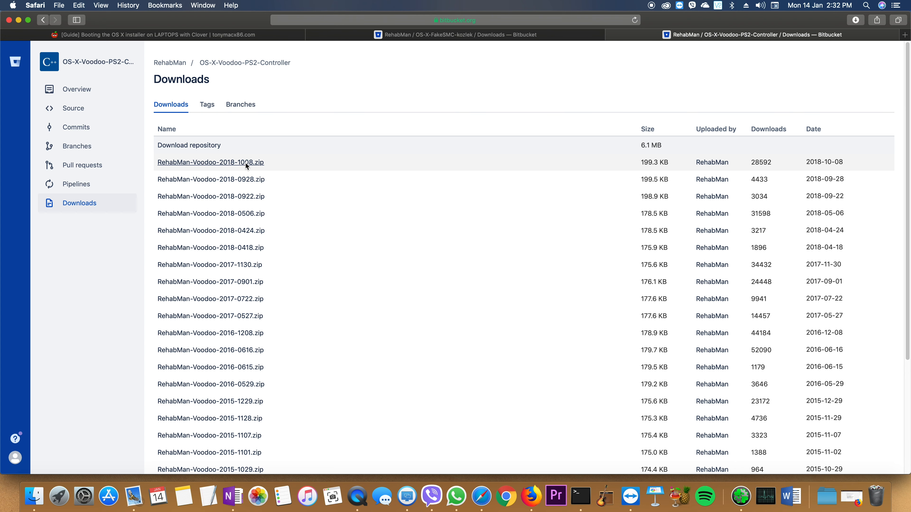
# Follow the guide's USBInjectAll.kext link to its Bitbucket builds and download RehabMan-USBInjectAll-2018-1108.zip
pyautogui.click(221, 33)
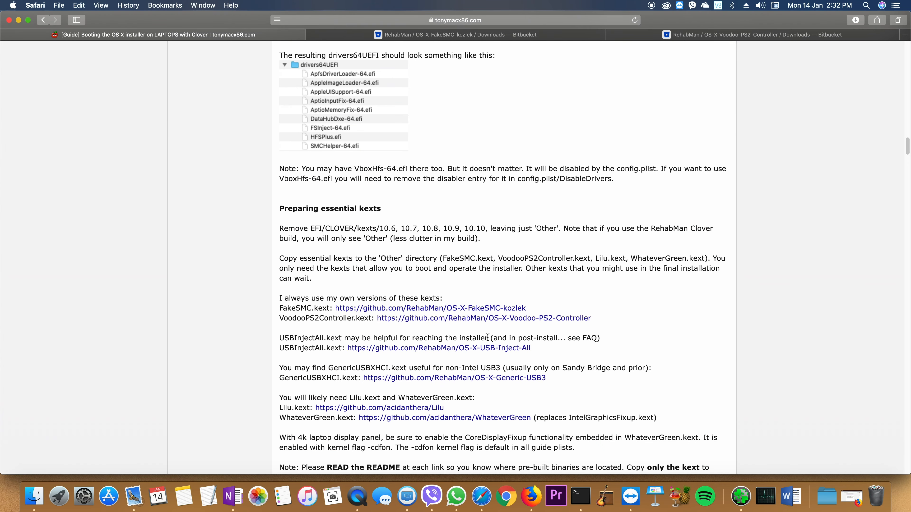
pyautogui.click(484, 354)
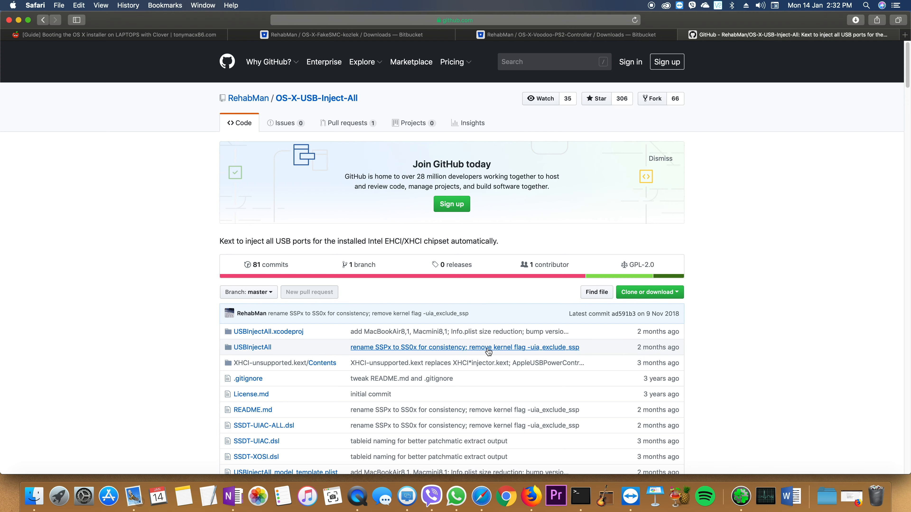
pyautogui.scroll(-10, 679, 335)
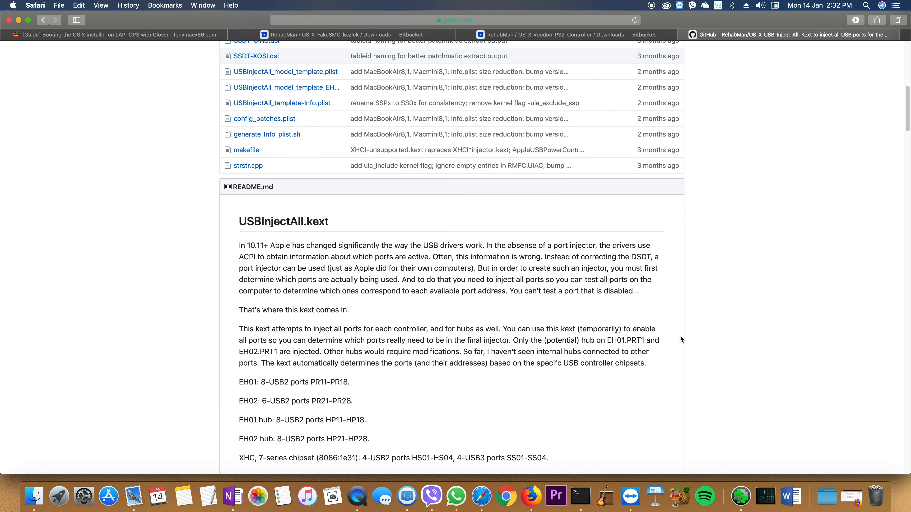
pyautogui.scroll(-5, 680, 339)
pyautogui.scroll(-10, 680, 338)
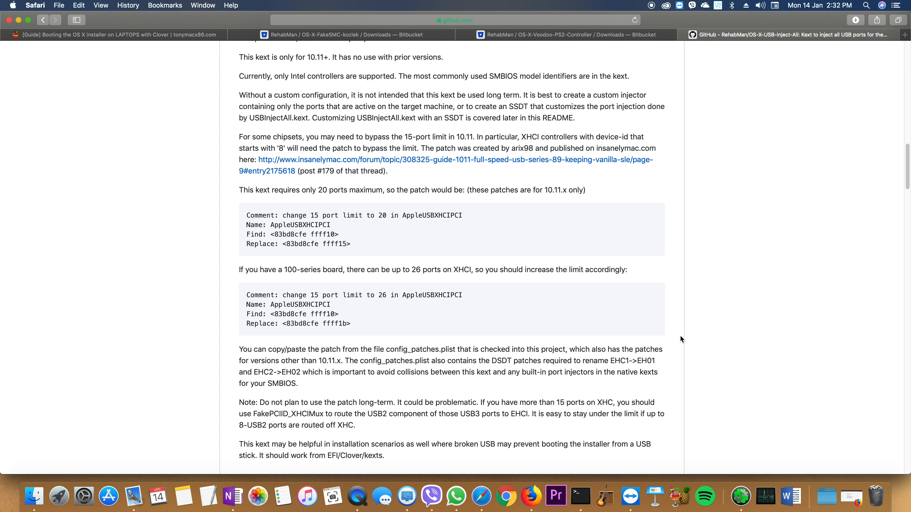
pyautogui.scroll(-15, 680, 339)
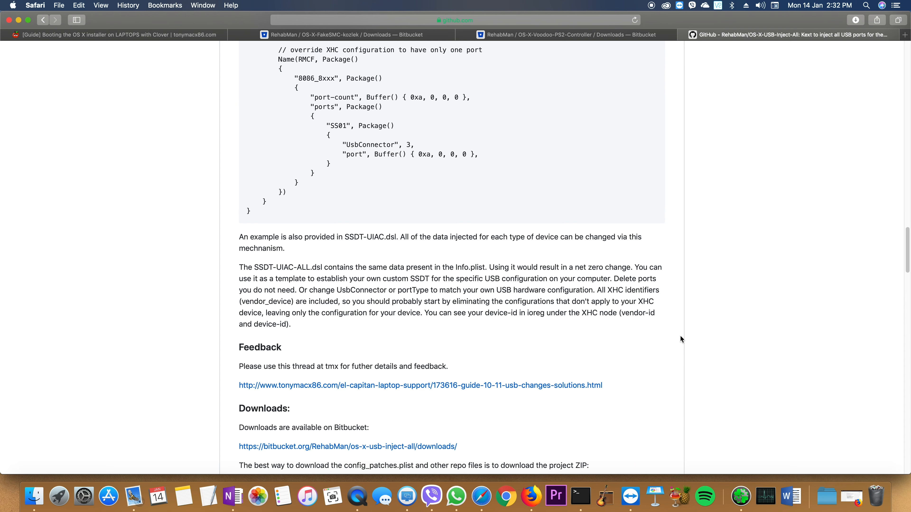
pyautogui.scroll(-3, 680, 339)
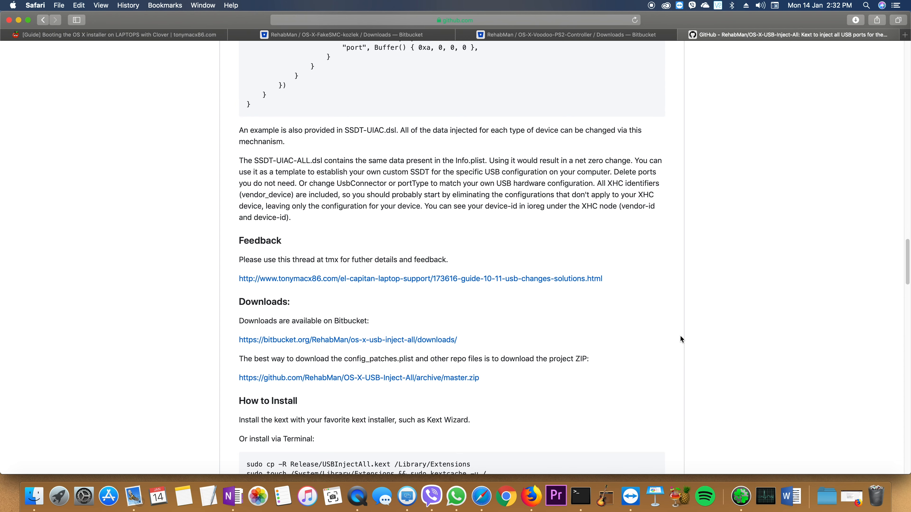
pyautogui.click(412, 346)
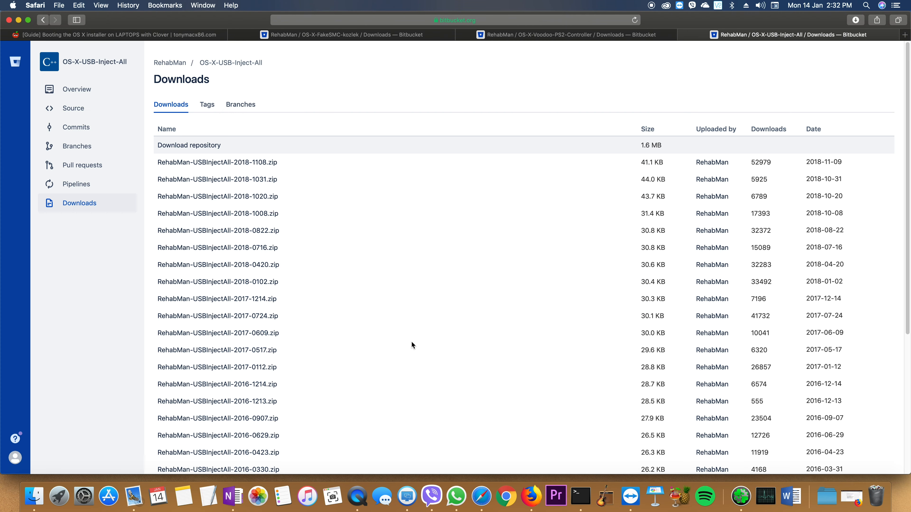
pyautogui.click(253, 164)
# Follow the guide's Lilu.kext link to the project's releases page and download 1.3.1.RELEASE.zip
pyautogui.click(170, 35)
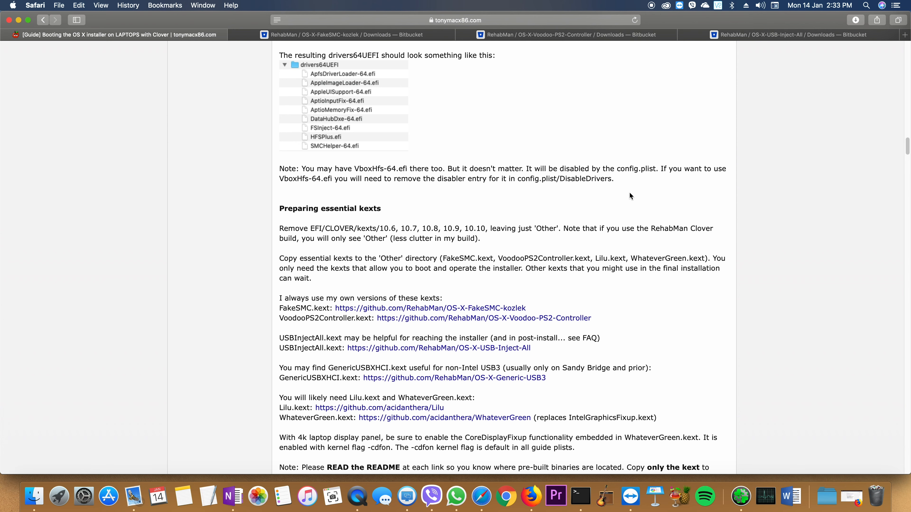
pyautogui.scroll(-5, 630, 194)
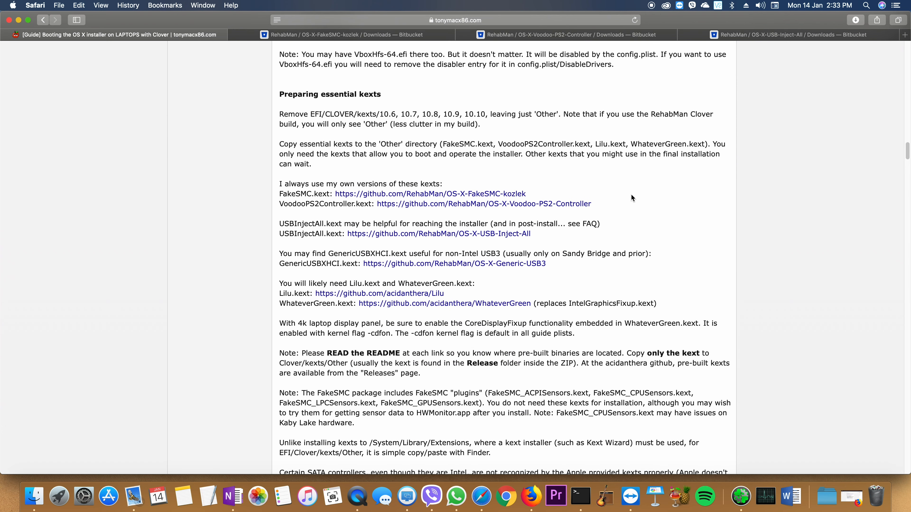
pyautogui.click(430, 294)
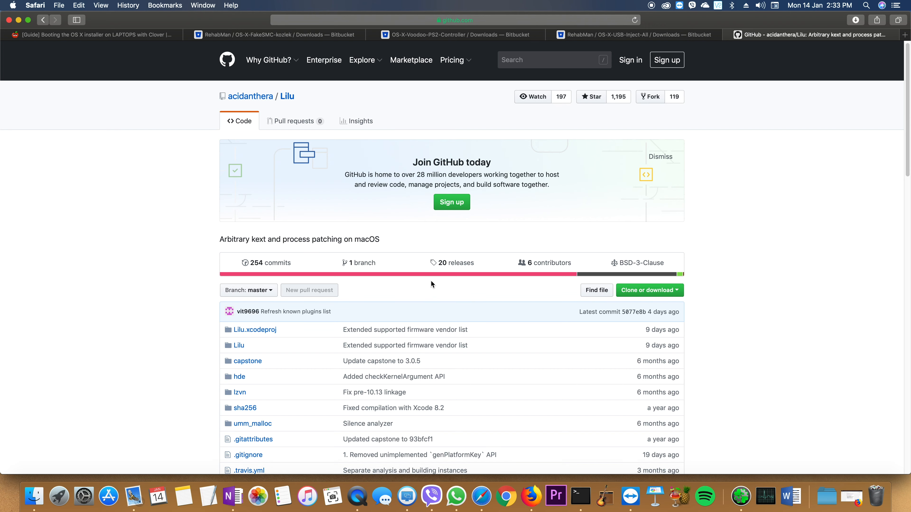
pyautogui.scroll(-5, 430, 282)
pyautogui.scroll(-5, 431, 282)
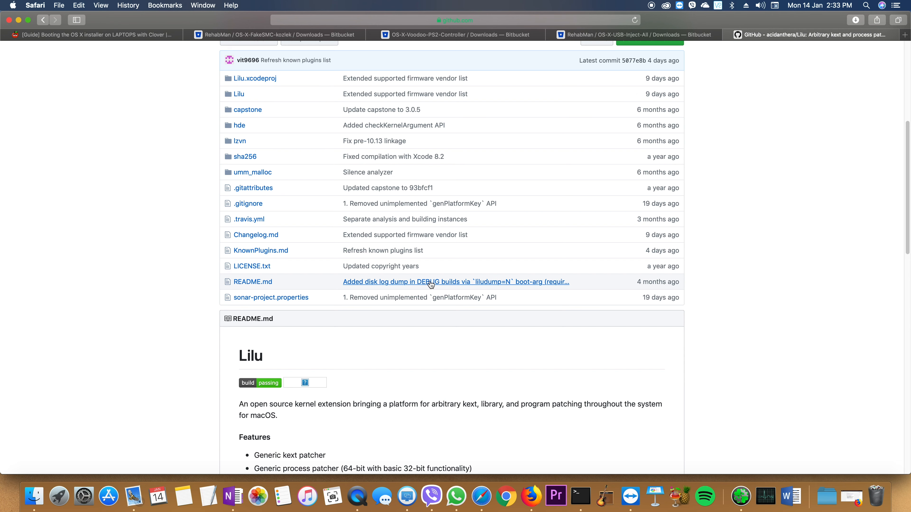
pyautogui.scroll(-6, 431, 284)
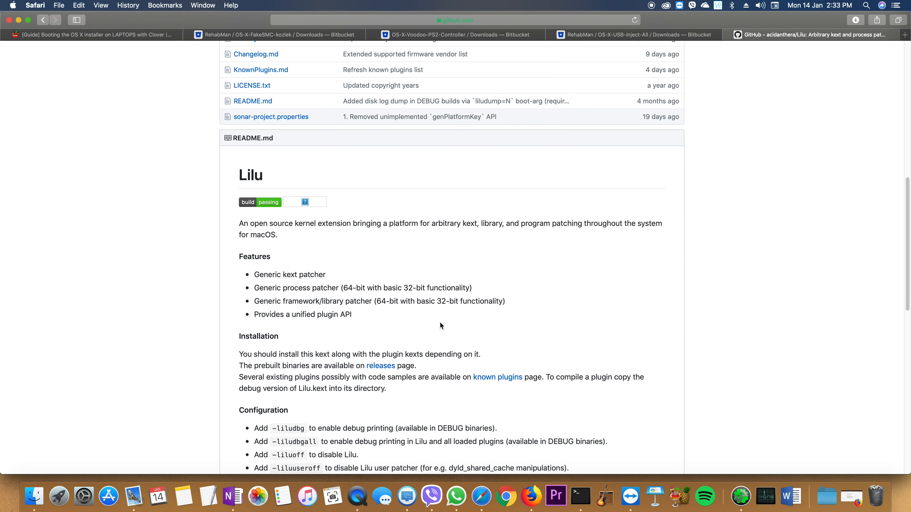
pyautogui.click(385, 370)
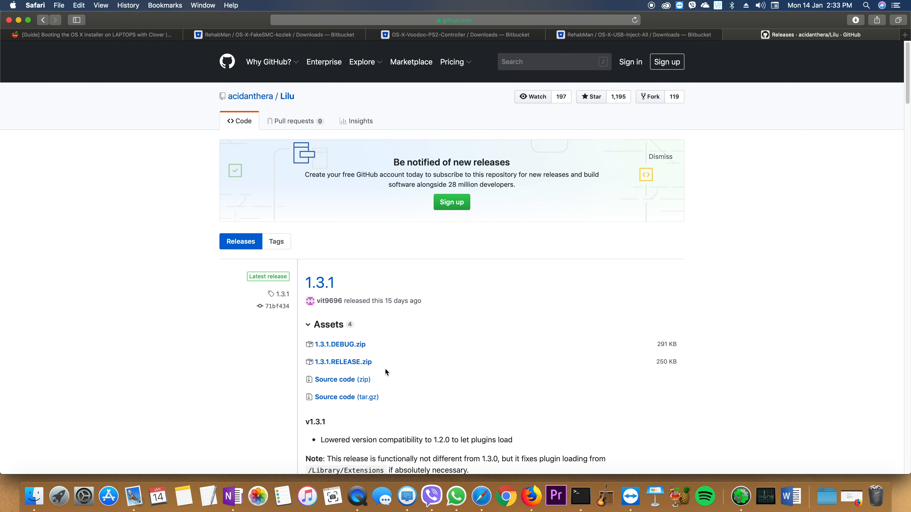
pyautogui.click(365, 363)
# Follow the guide's WhateverGreen.kext link to the project's releases page and download 1.2.6.RELEASE.zip
pyautogui.click(145, 36)
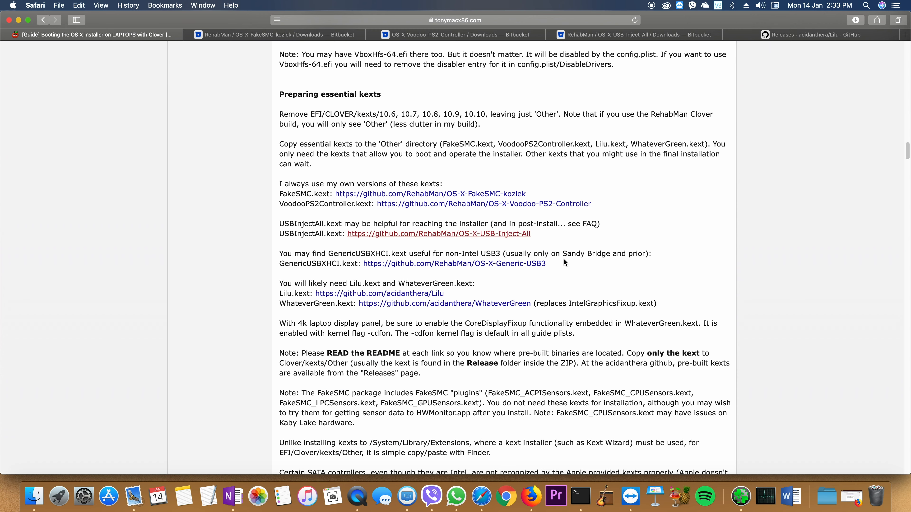
pyautogui.click(504, 306)
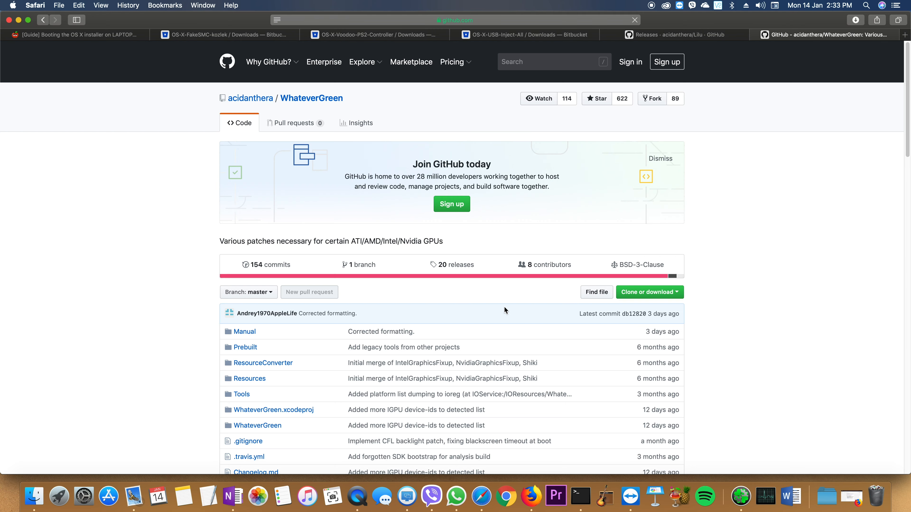
pyautogui.scroll(-1, 504, 306)
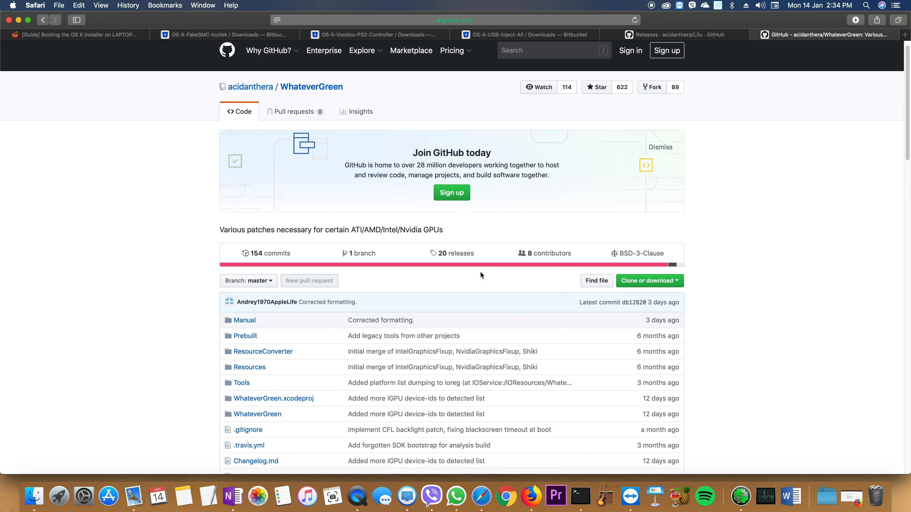
pyautogui.click(461, 254)
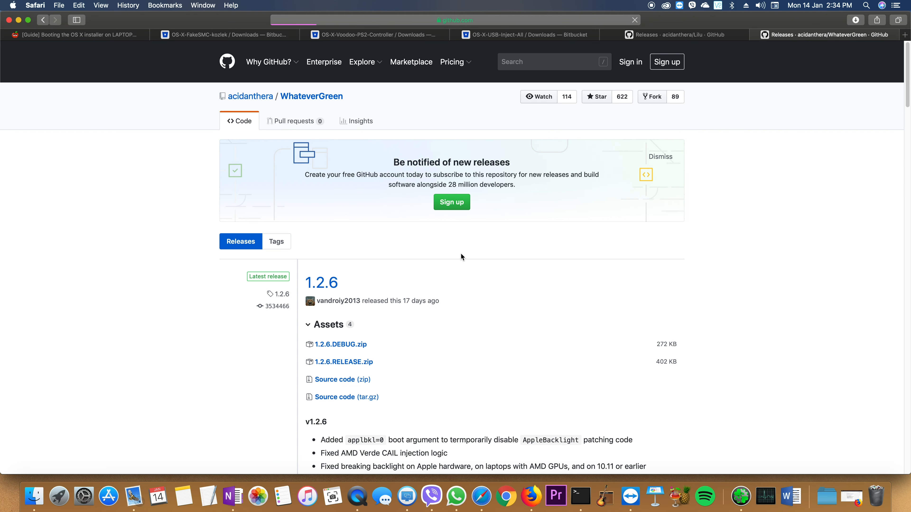
pyautogui.click(361, 363)
# Minimize the Safari window and open the Downloads folder in Finder
pyautogui.click(19, 21)
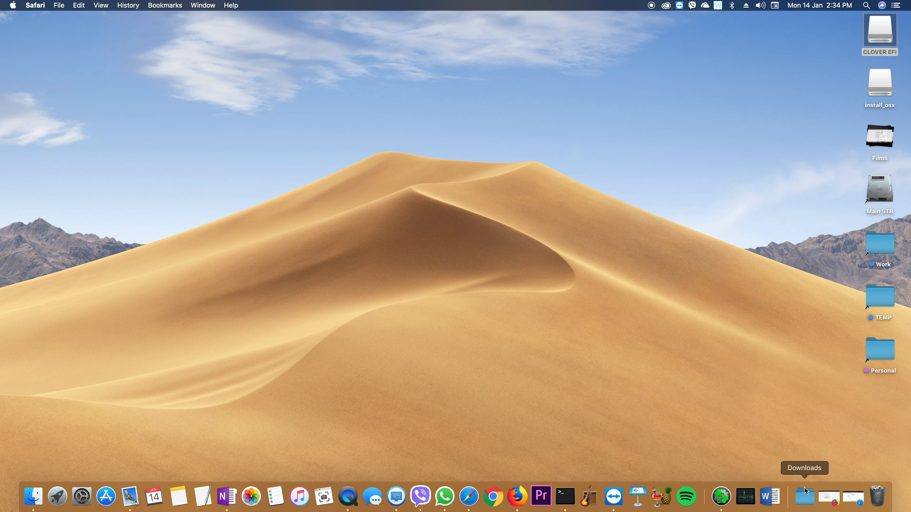
pyautogui.click(811, 497)
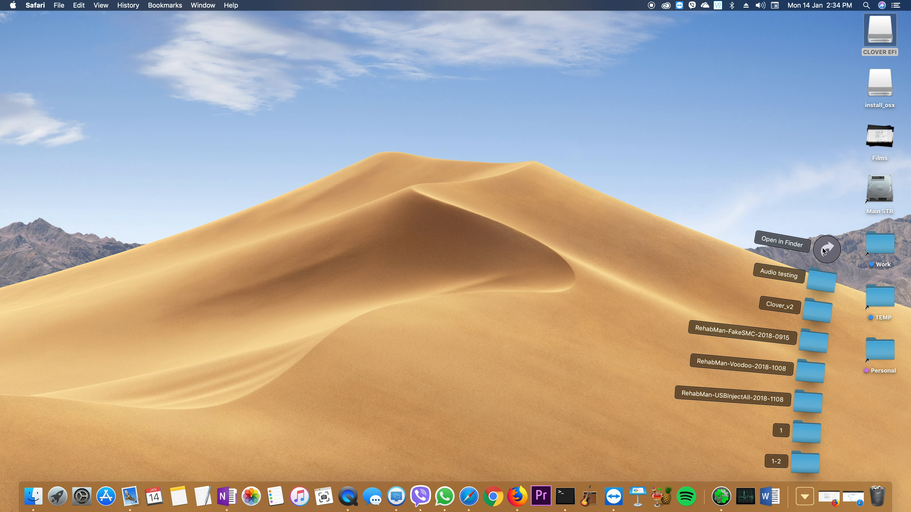
pyautogui.click(825, 250)
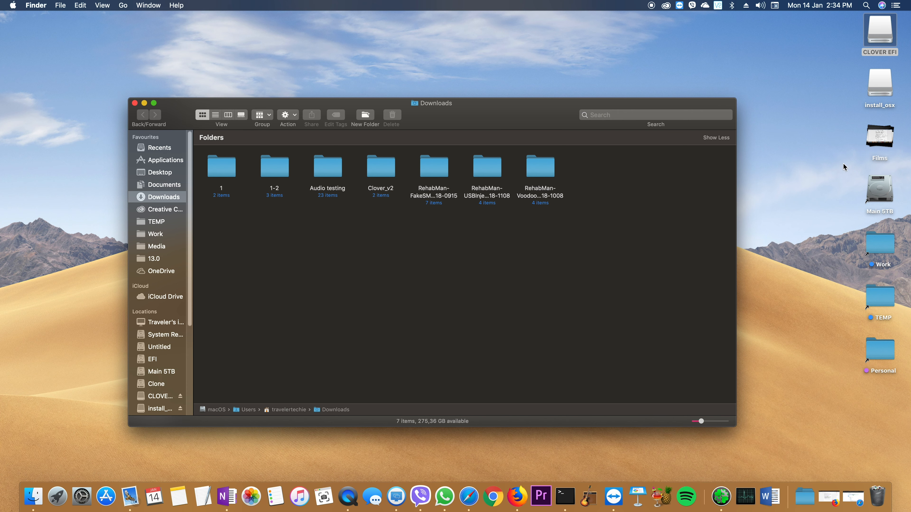
# Open the EFI/CLOVER/kexts/Other folder of the CLOVER EFI volume in a second Finder window alongside Downloads
pyautogui.doubleClick(882, 30)
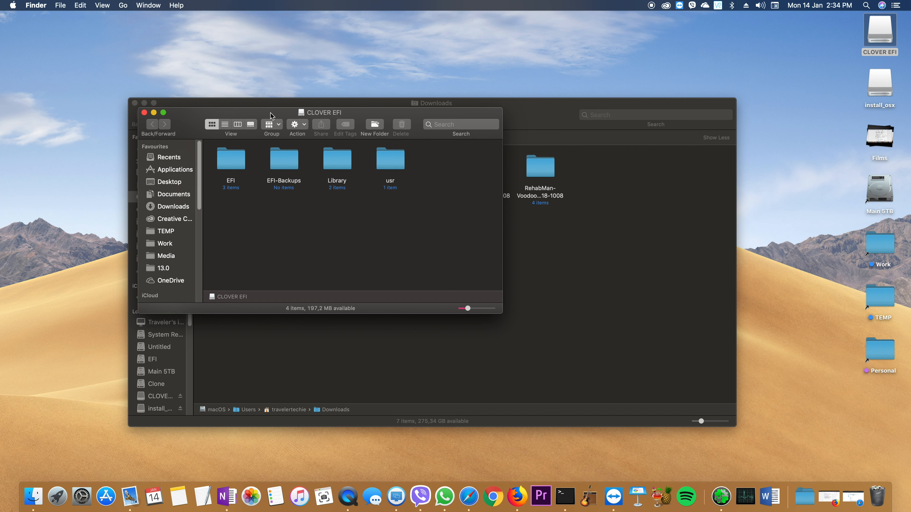
pyautogui.moveTo(270, 113); pyautogui.dragTo(360, 232)
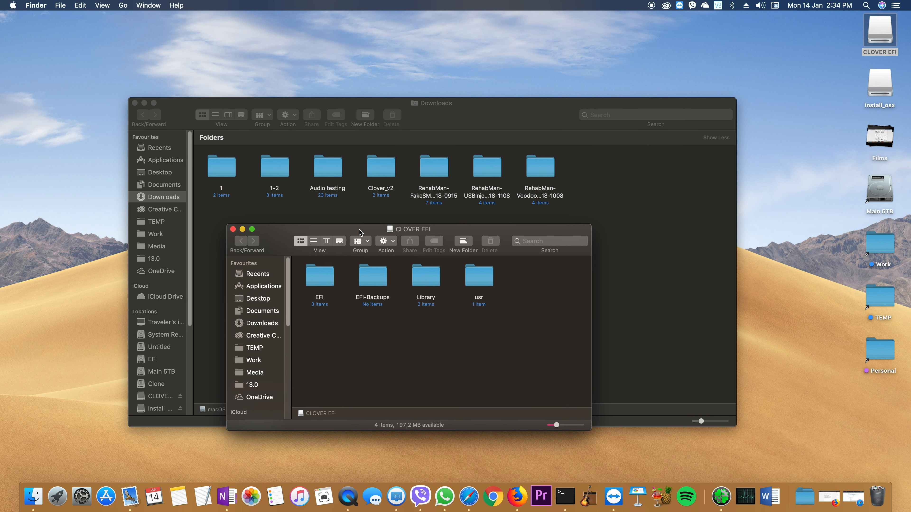
pyautogui.doubleClick(328, 275)
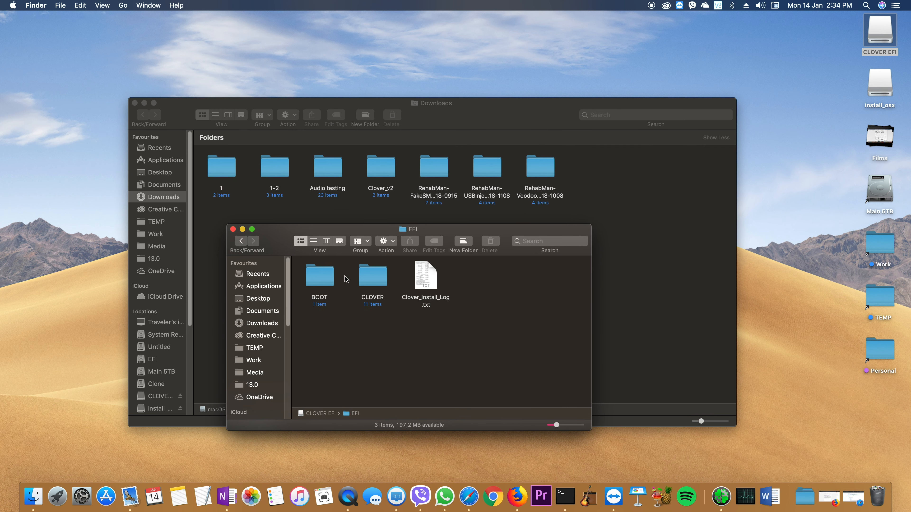
pyautogui.click(380, 277)
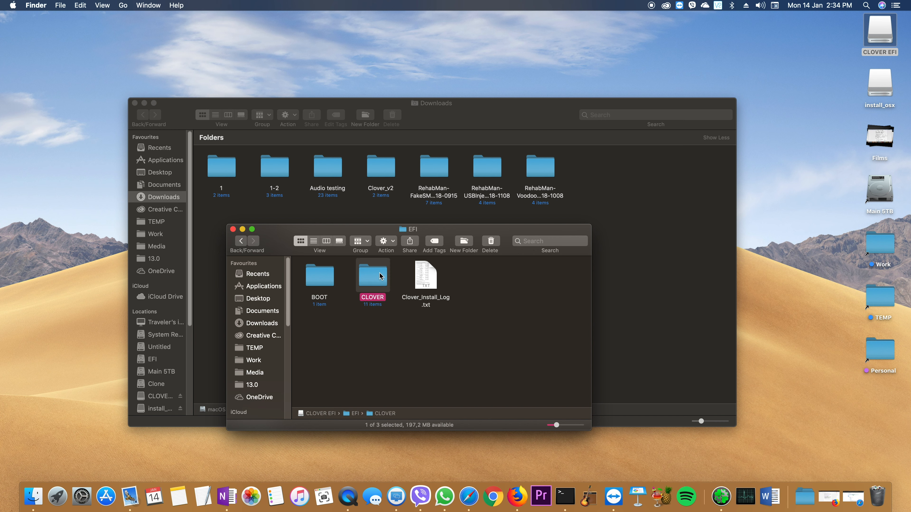
pyautogui.doubleClick(381, 276)
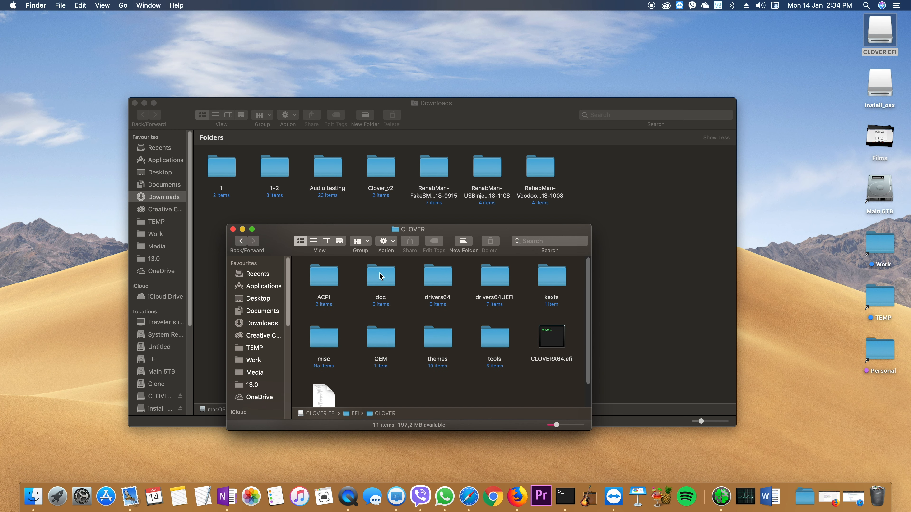
pyautogui.click(551, 278)
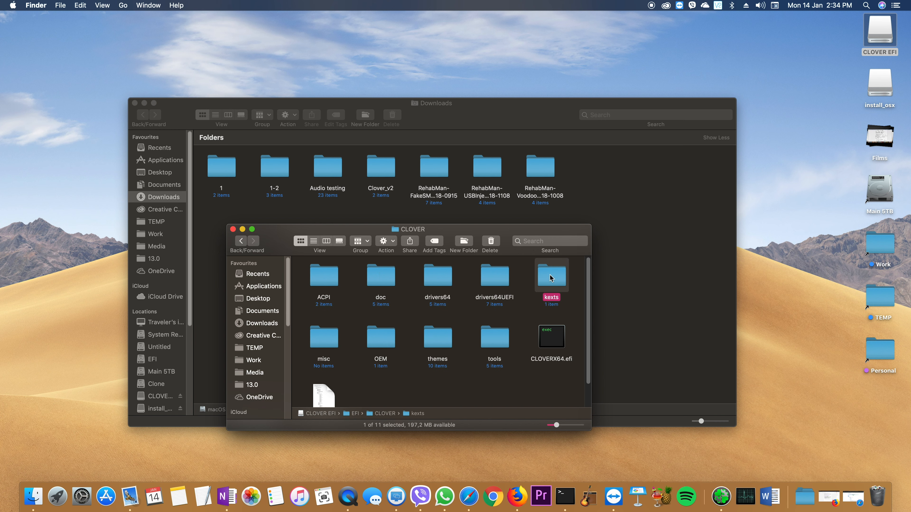
pyautogui.doubleClick(553, 276)
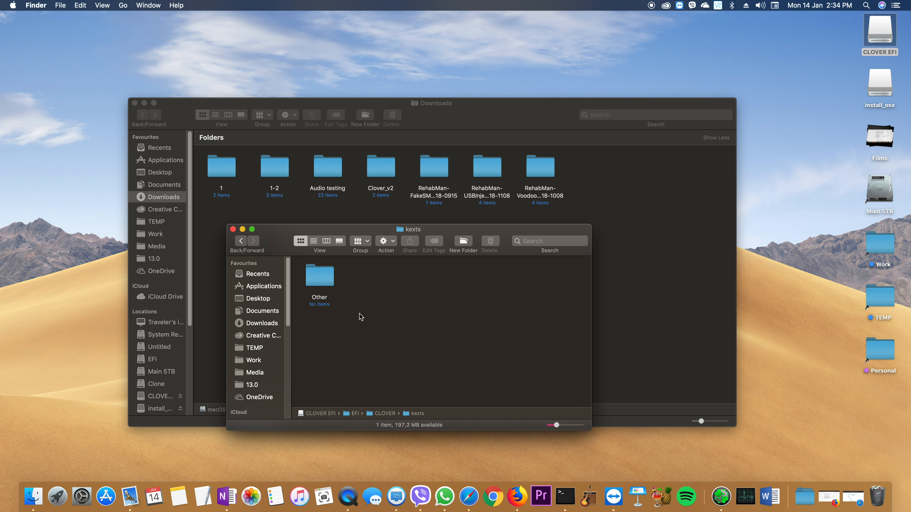
pyautogui.click(326, 276)
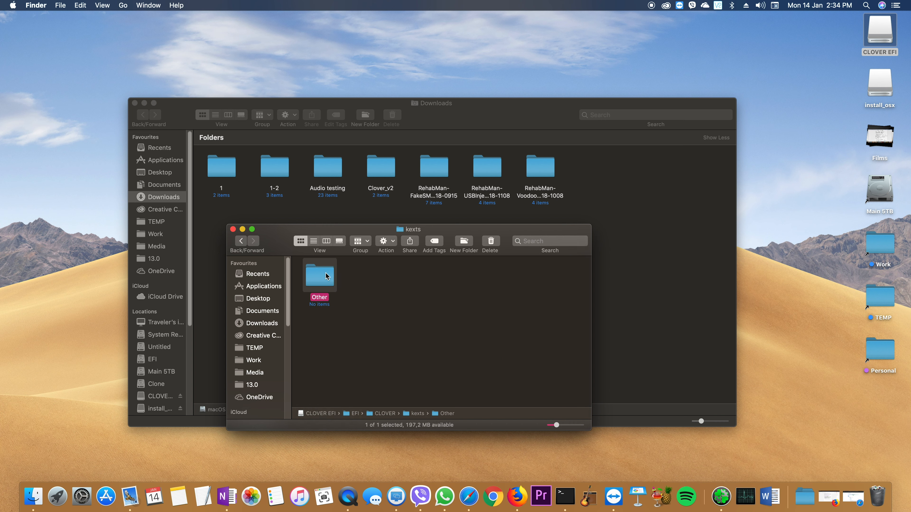
pyautogui.doubleClick(326, 275)
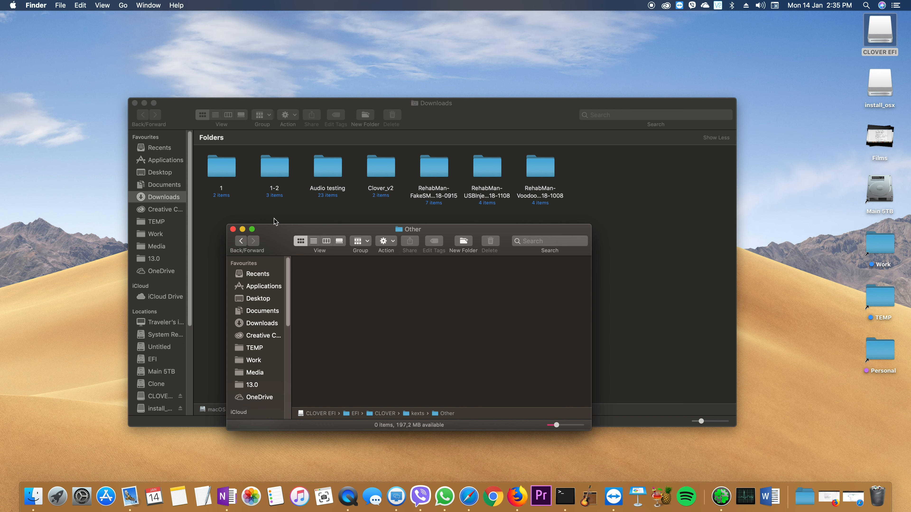
# Copy Lilu.kext from the downloaded folder 1 into the kexts/Other folder on CLOVER EFI
pyautogui.doubleClick(223, 172)
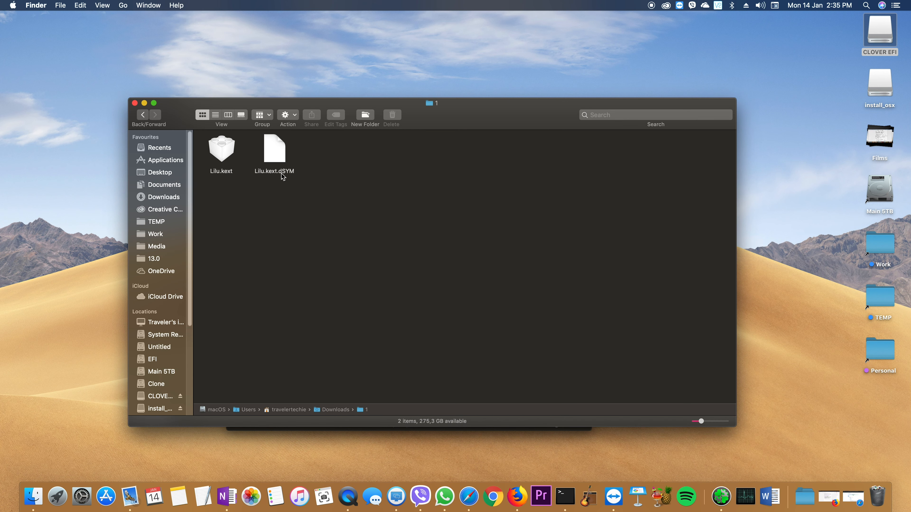
pyautogui.moveTo(281, 108); pyautogui.dragTo(215, 45)
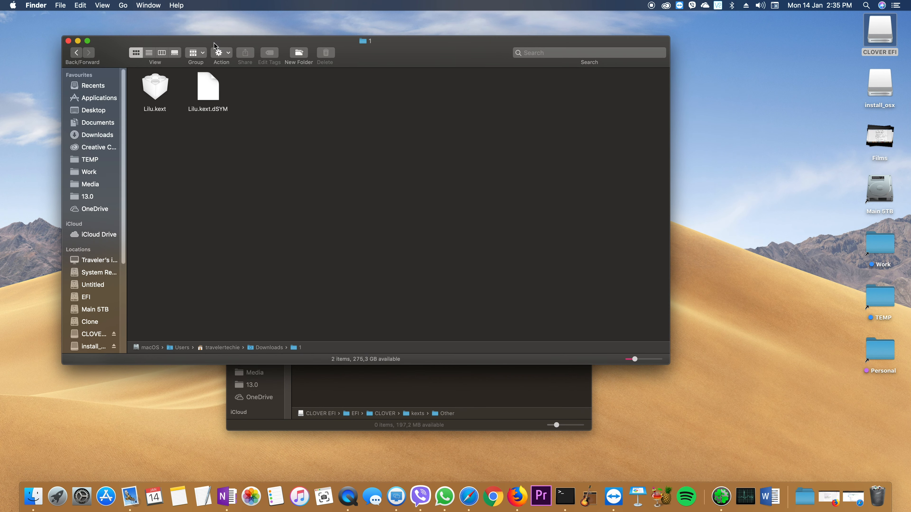
pyautogui.click(365, 380)
pyautogui.moveTo(149, 100); pyautogui.dragTo(331, 299)
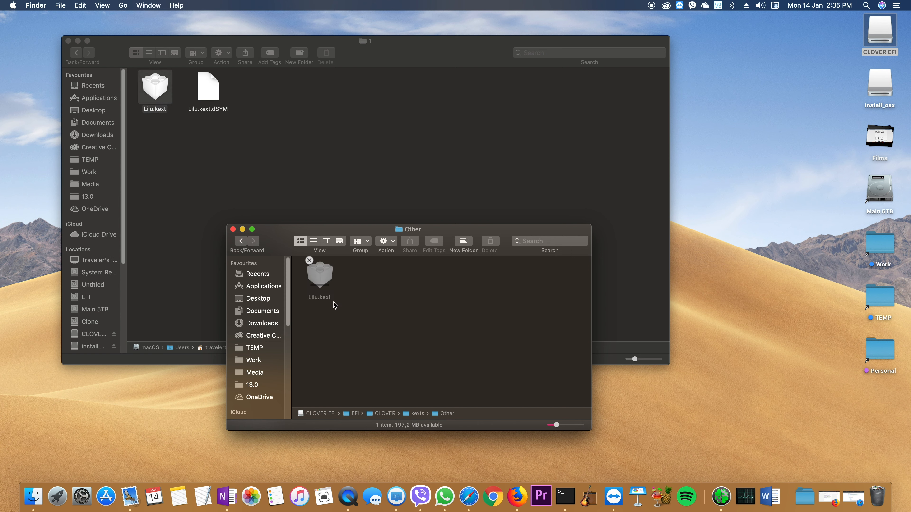
# Copy WhateverGreen.kext from the downloaded folder 1-2 into the kexts/Other folder
pyautogui.click(77, 54)
pyautogui.doubleClick(209, 114)
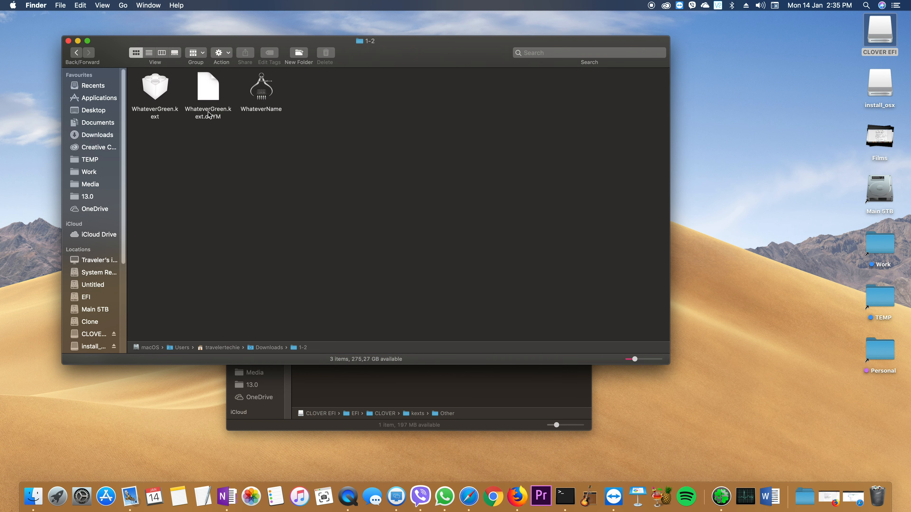
pyautogui.click(388, 380)
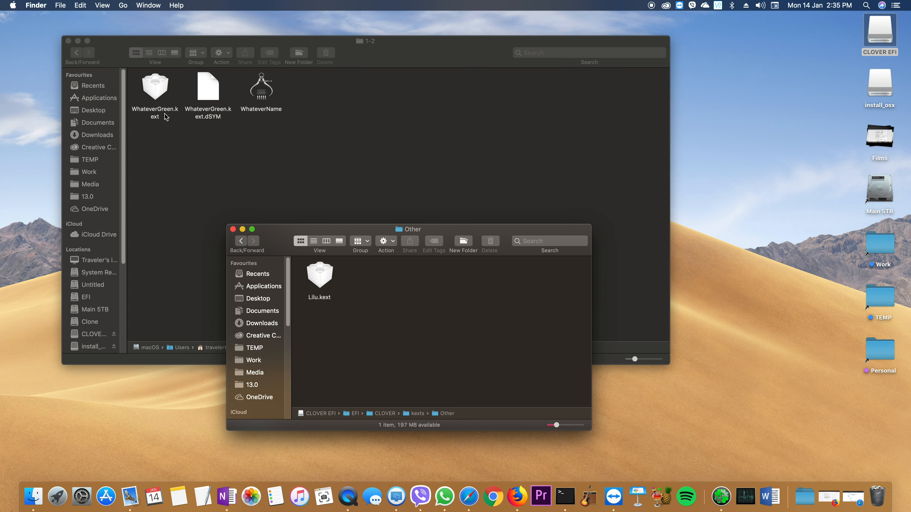
pyautogui.moveTo(156, 92); pyautogui.dragTo(399, 281)
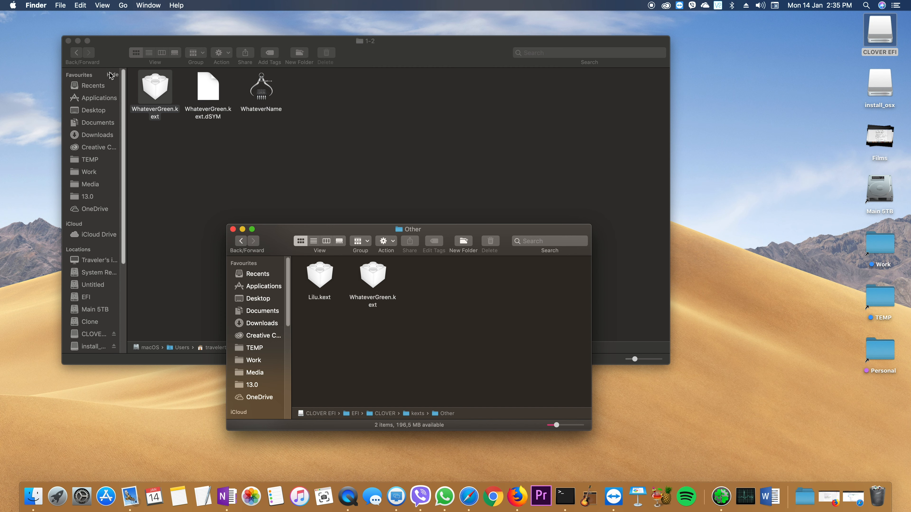
# Copy only FakeSMC.kext from the RehabMan-FakeSMC-2018-0915 folder into the kexts/Other folder
pyautogui.click(75, 53)
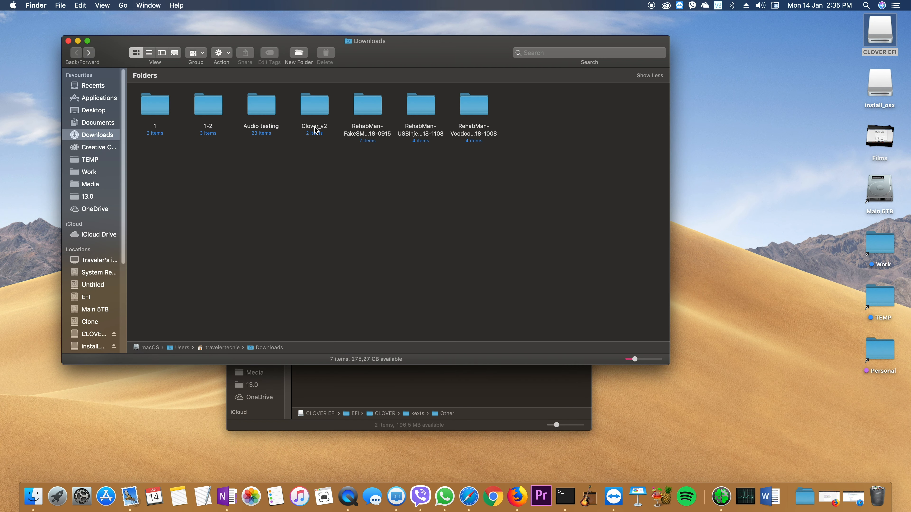
pyautogui.doubleClick(357, 112)
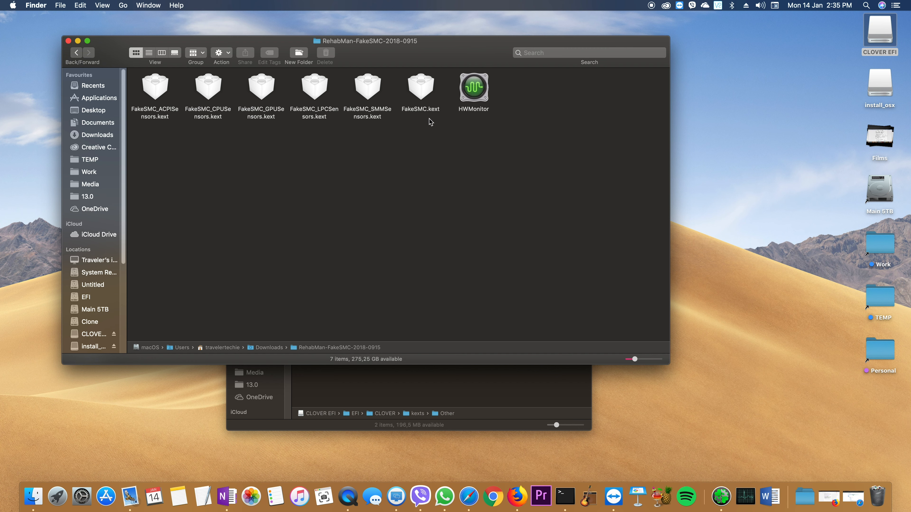
pyautogui.moveTo(424, 98); pyautogui.dragTo(441, 378)
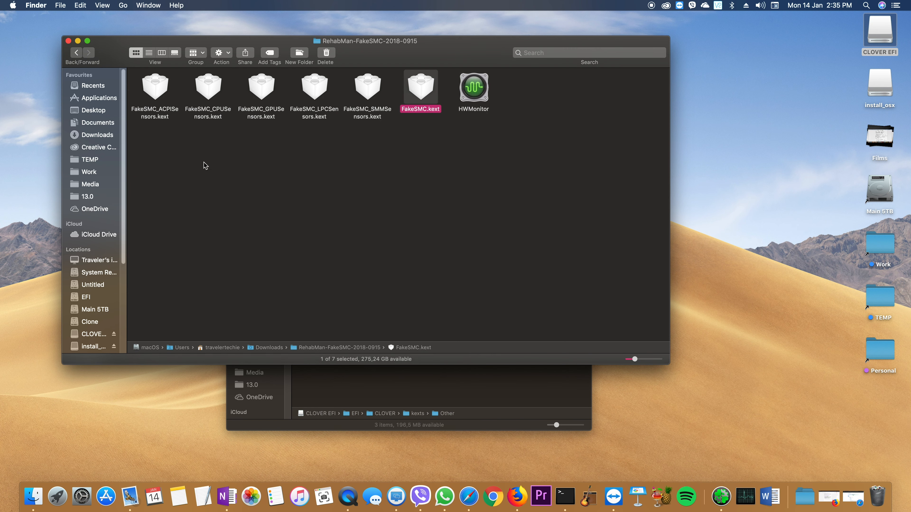
# Copy USBInjectAll.kext from the Release folder of RehabMan-USBInjectAll-2018-1108 into the kexts/Other folder
pyautogui.click(79, 56)
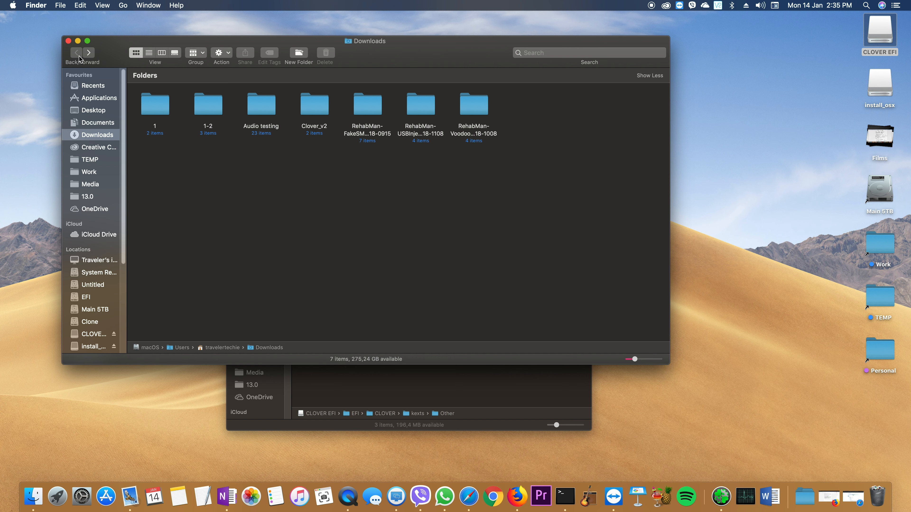
pyautogui.doubleClick(423, 102)
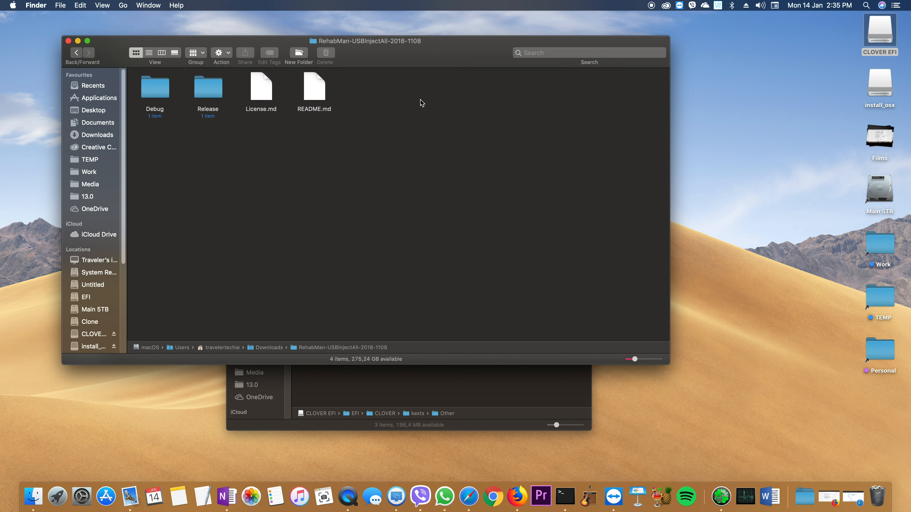
pyautogui.click(203, 93)
pyautogui.doubleClick(213, 92)
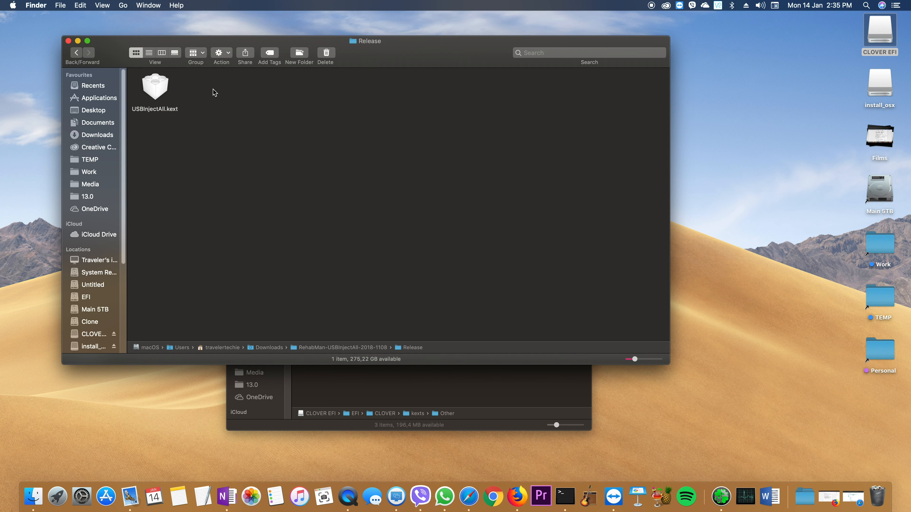
pyautogui.click(155, 89)
pyautogui.moveTo(157, 89); pyautogui.dragTo(393, 379)
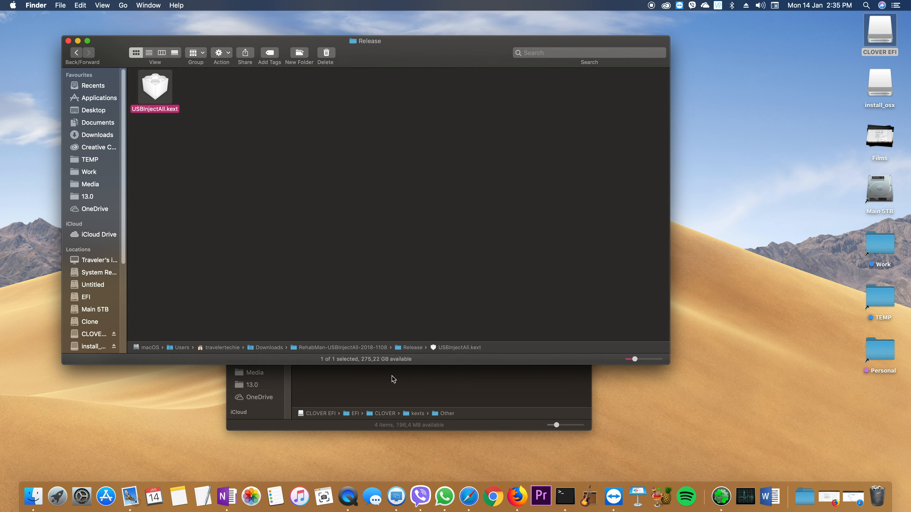
# Copy VoodooPS2Controller.kext from the Release folder of RehabMan-Voodoo-2018-1008 into the kexts/Other folder
pyautogui.click(77, 55)
pyautogui.click(77, 55)
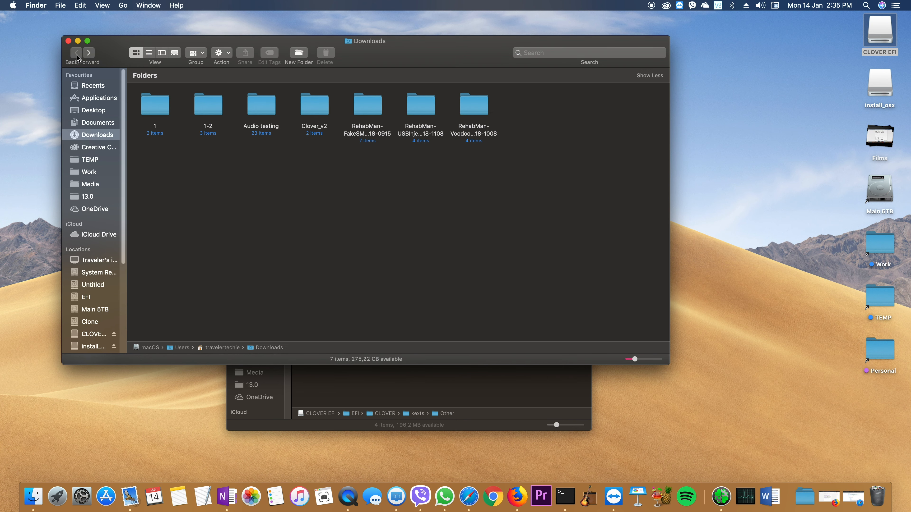
pyautogui.doubleClick(488, 119)
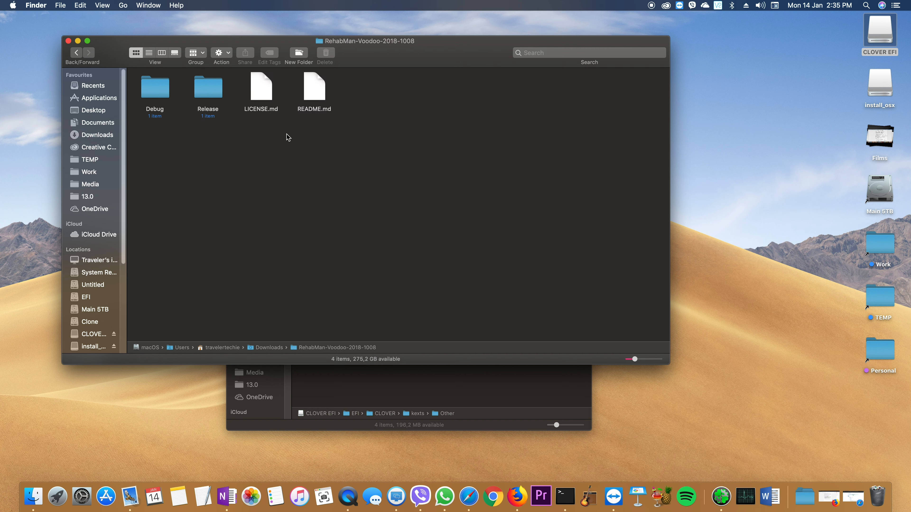
pyautogui.click(214, 90)
pyautogui.doubleClick(215, 90)
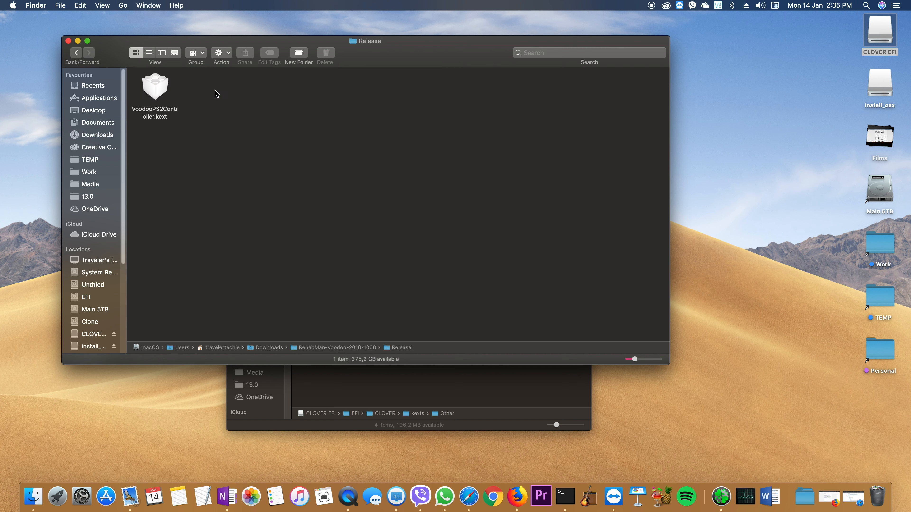
pyautogui.click(153, 93)
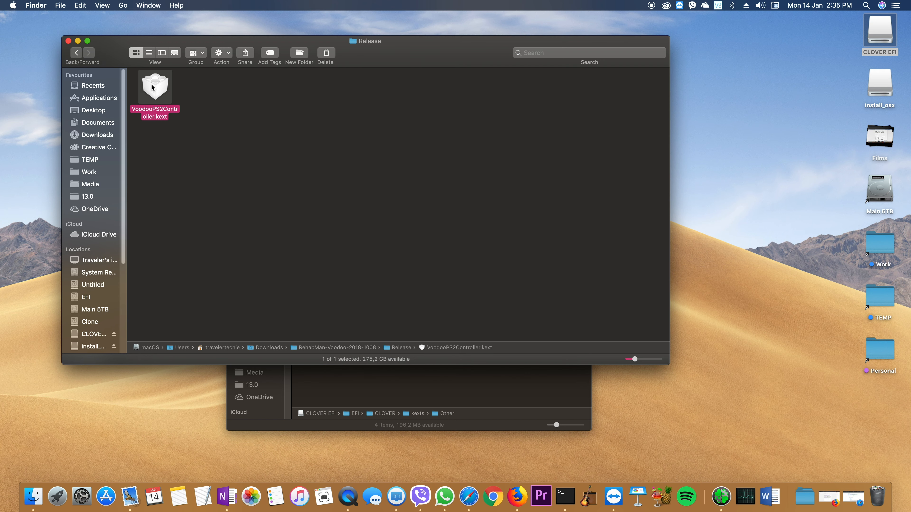
pyautogui.moveTo(152, 94); pyautogui.dragTo(381, 380)
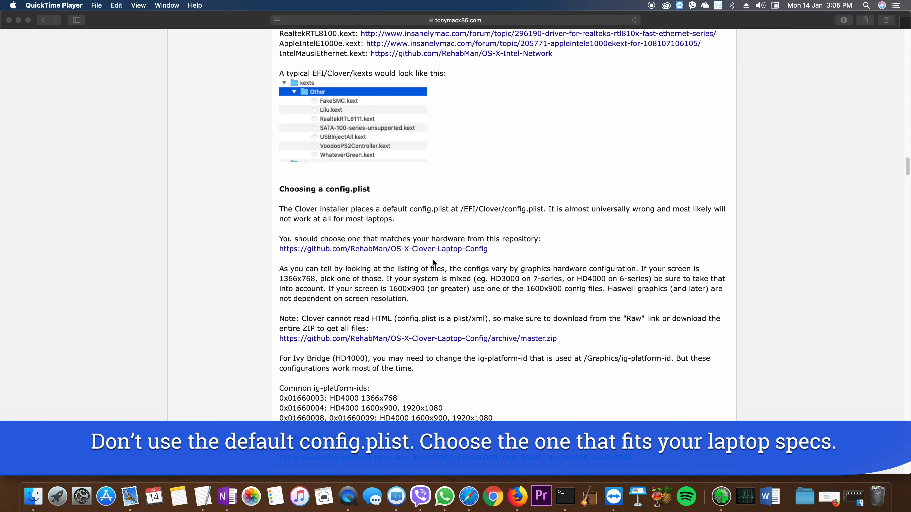
# Download the raw config_HD615_620_630_640_650.plist from the OS-X-Clover-Laptop-Config repository linked in the guide
pyautogui.click(432, 258)
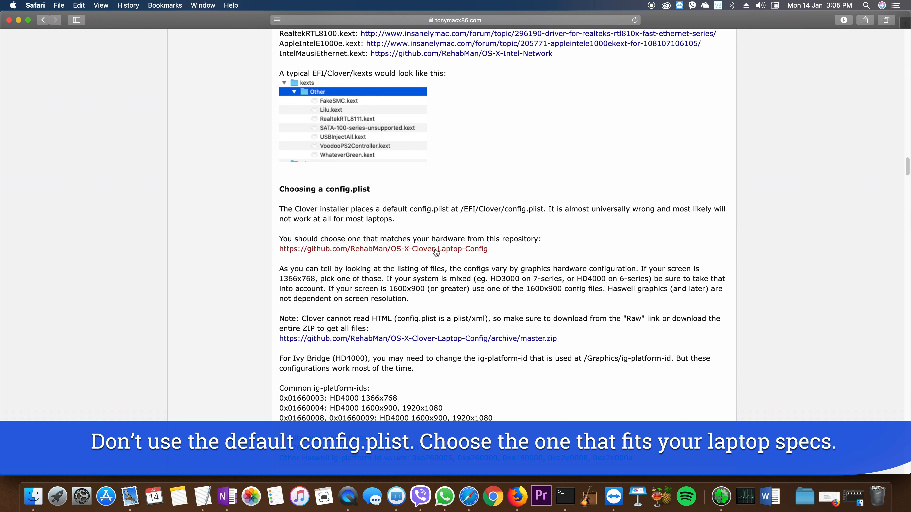
pyautogui.click(436, 250)
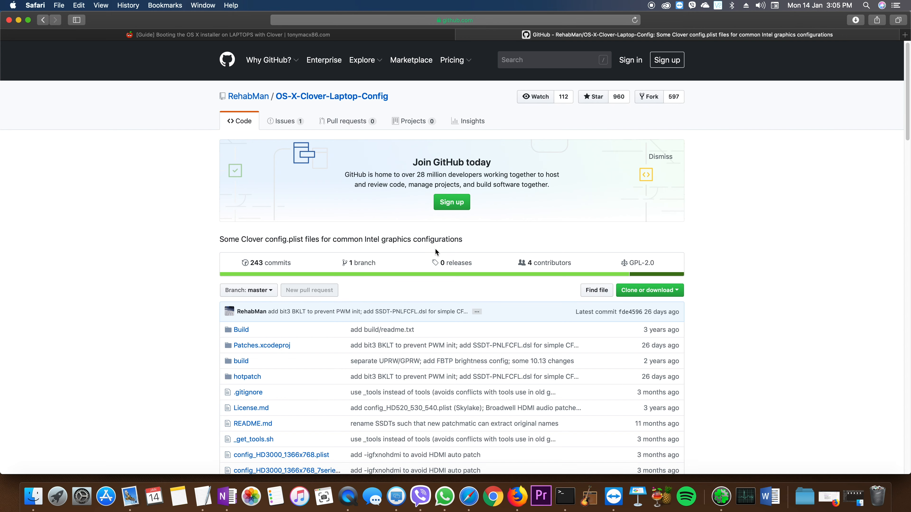
pyautogui.scroll(-10, 435, 250)
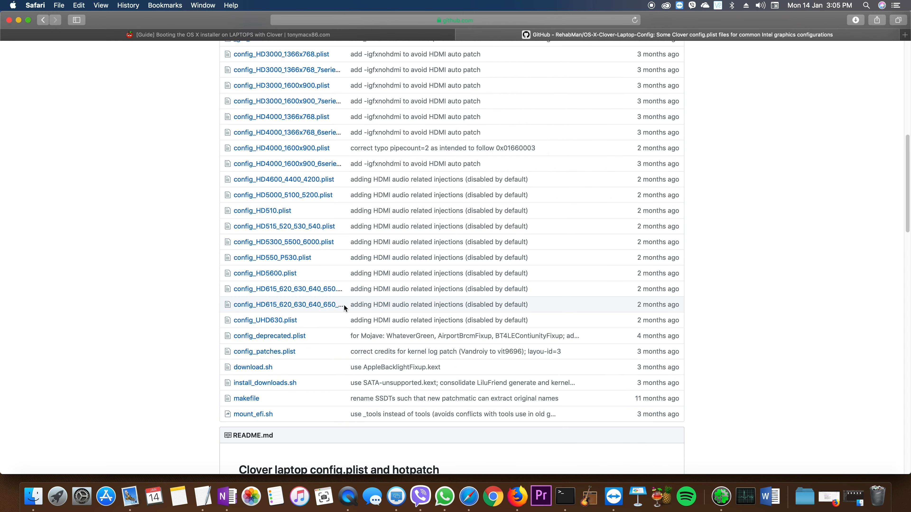
pyautogui.click(304, 290)
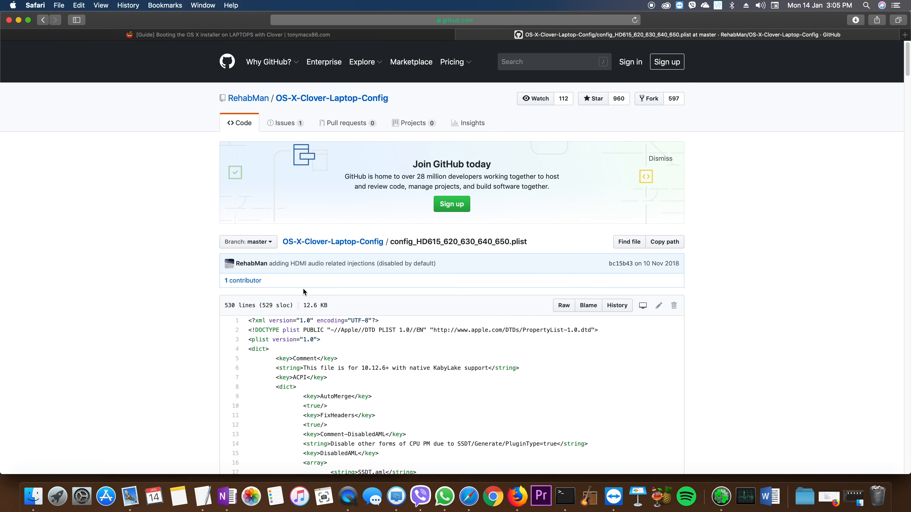
pyautogui.rightClick(560, 309)
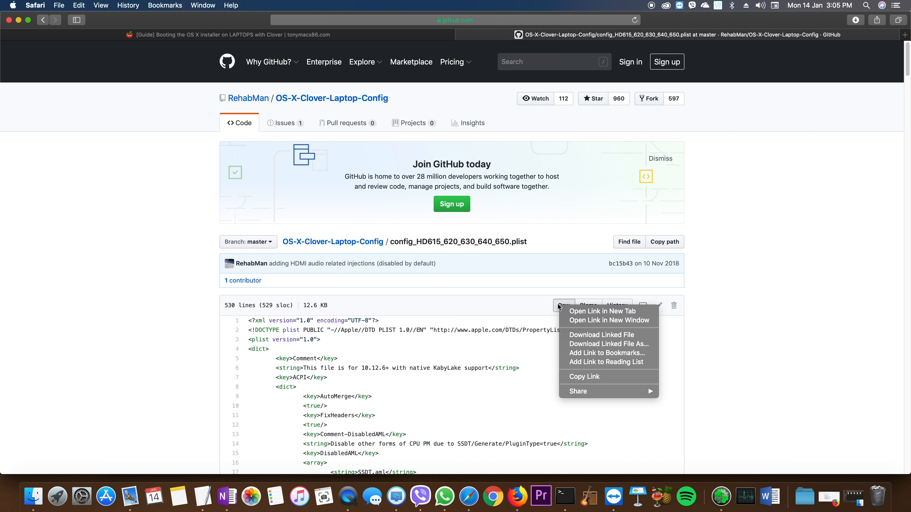
pyautogui.click(616, 334)
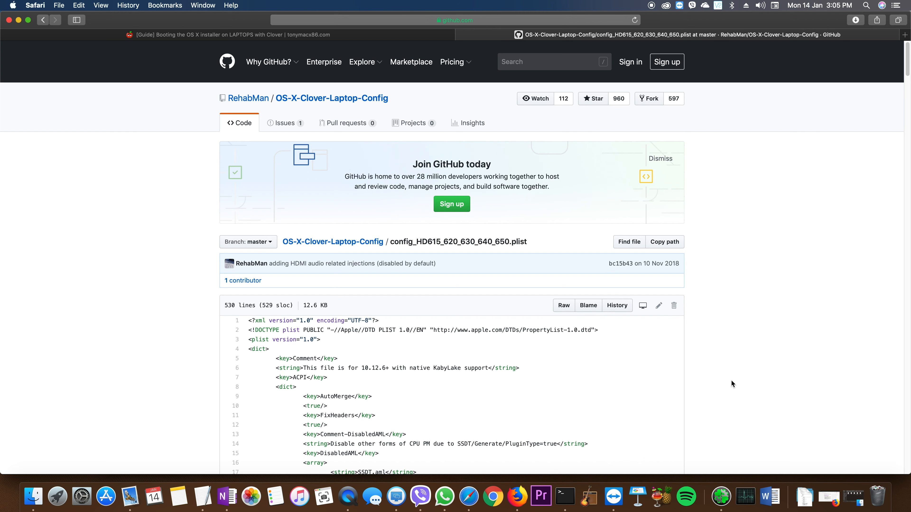
# Delete the default config.plist from the EFI/CLOVER folder on the CLOVER EFI volume
pyautogui.press('super+m')
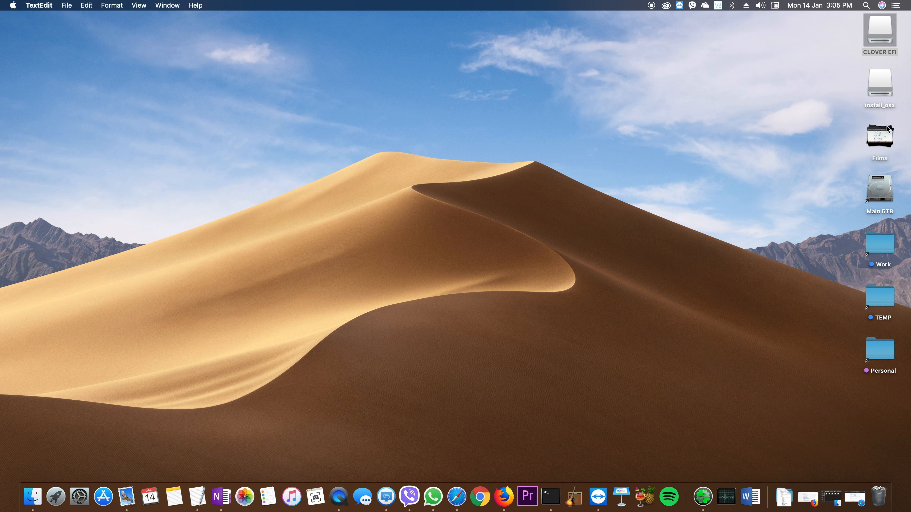
pyautogui.doubleClick(884, 36)
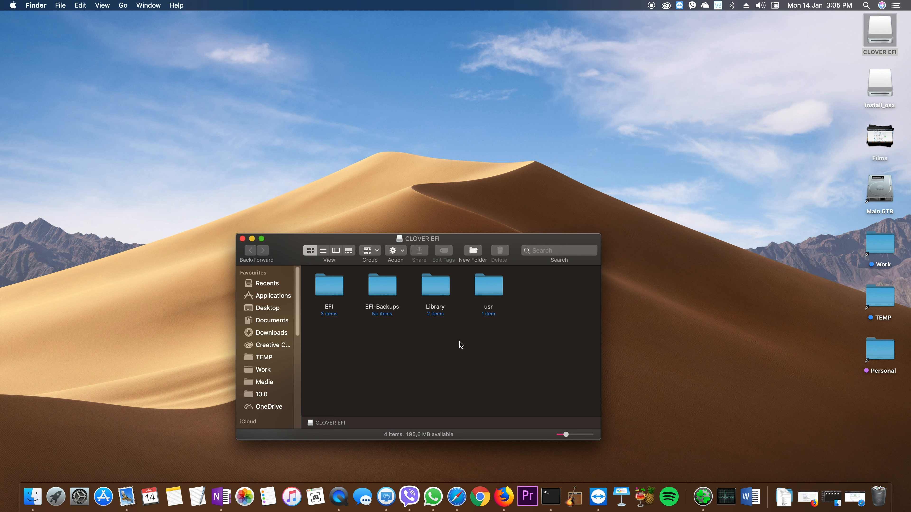
pyautogui.click(328, 289)
pyautogui.doubleClick(327, 290)
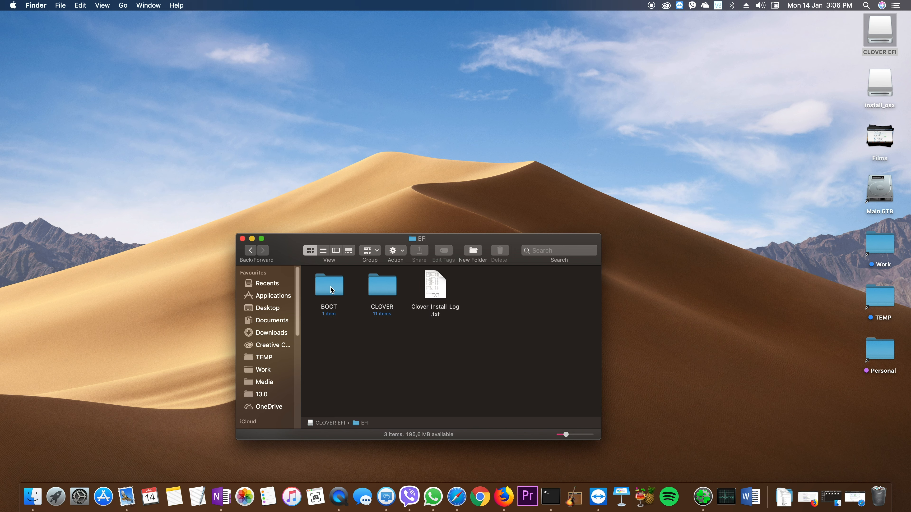
pyautogui.click(387, 287)
pyautogui.doubleClick(387, 287)
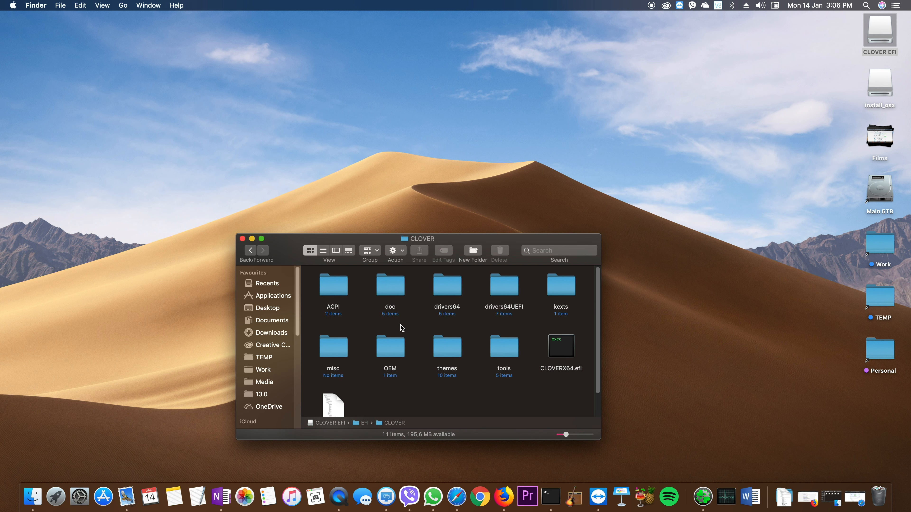
pyautogui.scroll(-2, 399, 325)
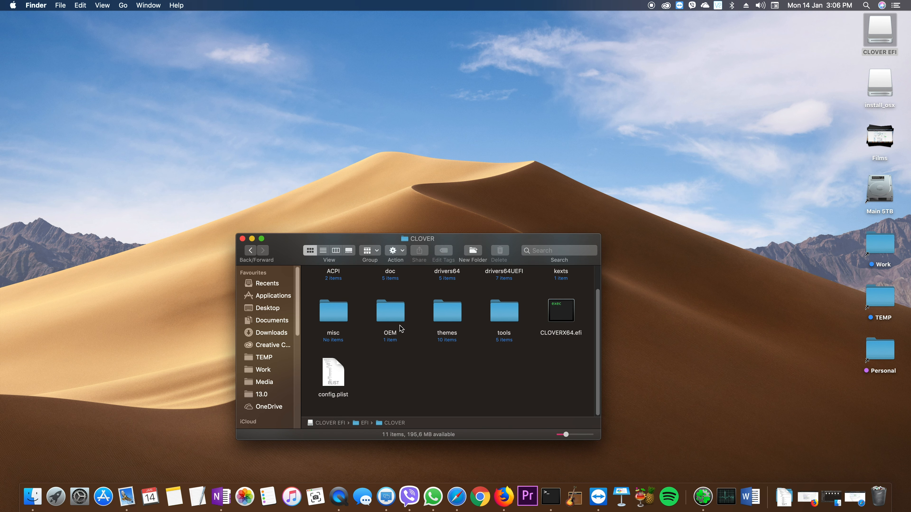
pyautogui.click(336, 396)
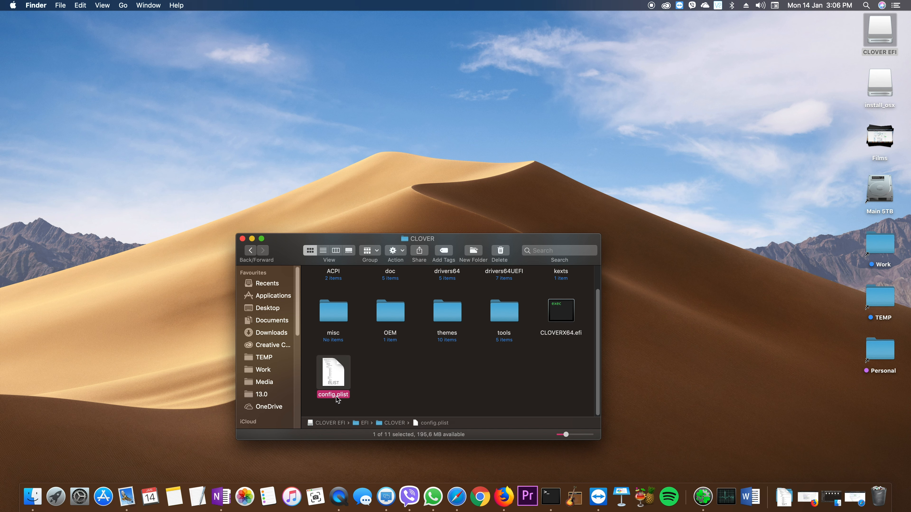
pyautogui.click(503, 255)
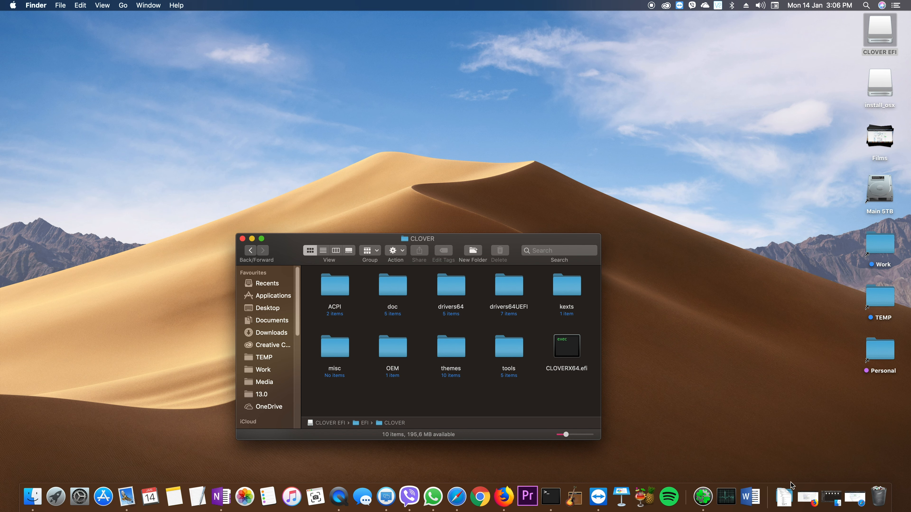
# Copy the downloaded config_HD615_620_630_640_650.plist.txt into the EFI/CLOVER folder, closing its text preview
pyautogui.click(787, 492)
pyautogui.click(785, 463)
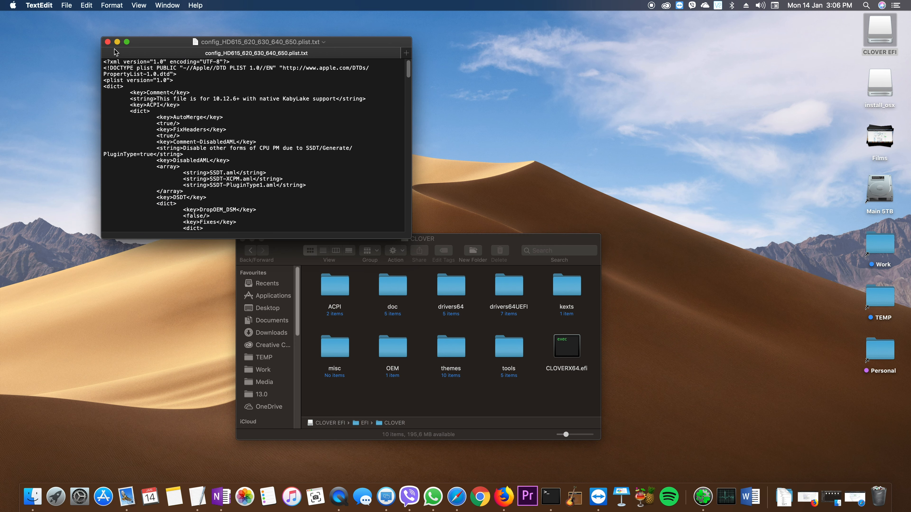
pyautogui.click(108, 42)
pyautogui.click(784, 497)
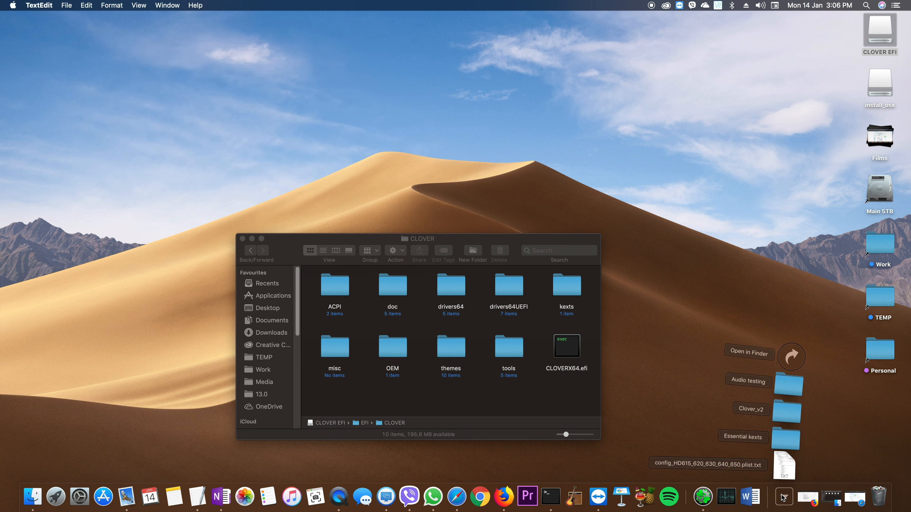
pyautogui.moveTo(791, 466); pyautogui.dragTo(520, 400)
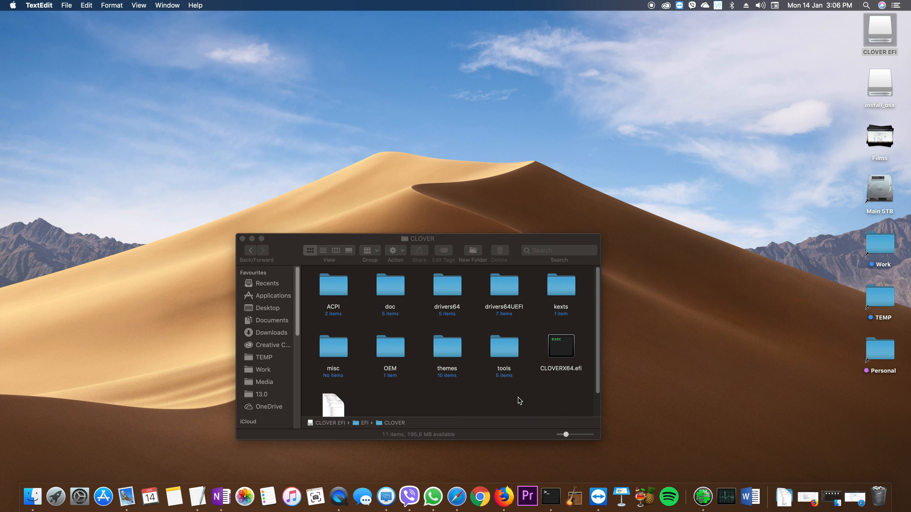
# Rename the copied configuration file in the CLOVER folder as config.plist and accept the .plist extension
pyautogui.scroll(-2, 516, 401)
pyautogui.click(329, 403)
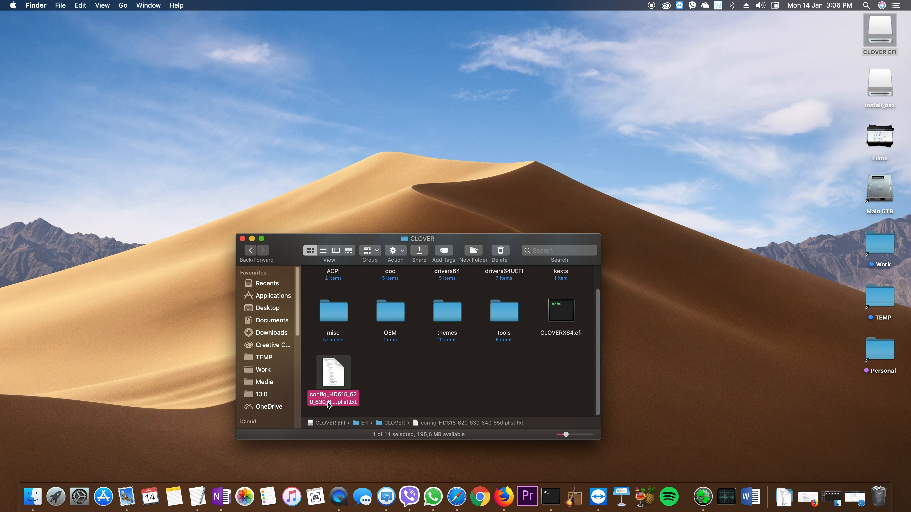
pyautogui.click(325, 403)
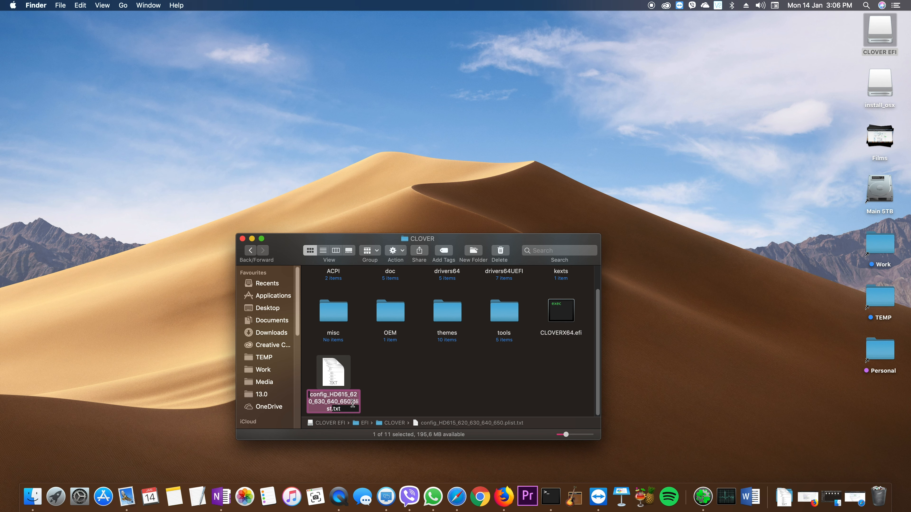
pyautogui.click(351, 404)
pyautogui.moveTo(351, 404)
pyautogui.mouseDown()
pyautogui.moveTo(328, 393)
pyautogui.moveTo(351, 394)
pyautogui.mouseUp()
pyautogui.press('BackSpace')
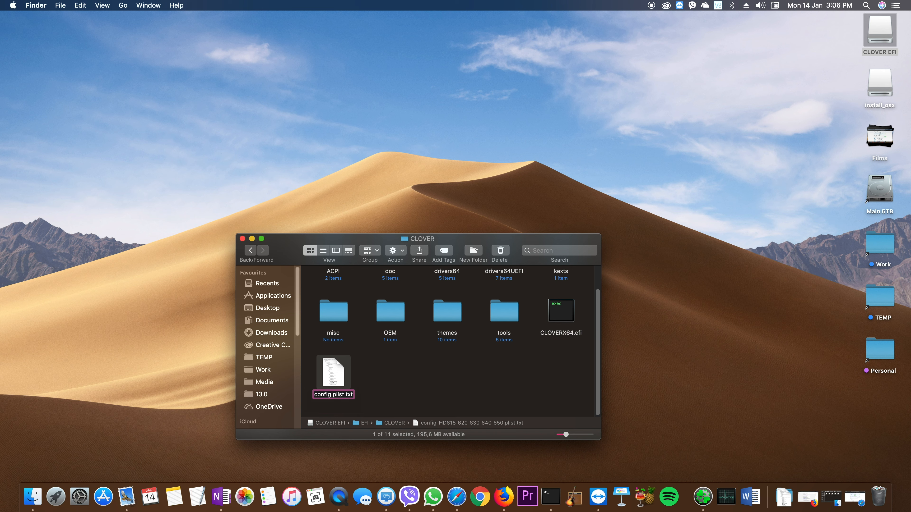
pyautogui.click(352, 394)
pyautogui.press('BackSpace')
pyautogui.press('BackSpace')
pyautogui.press('BackSpace')
pyautogui.press('BackSpace')
pyautogui.press('Return')
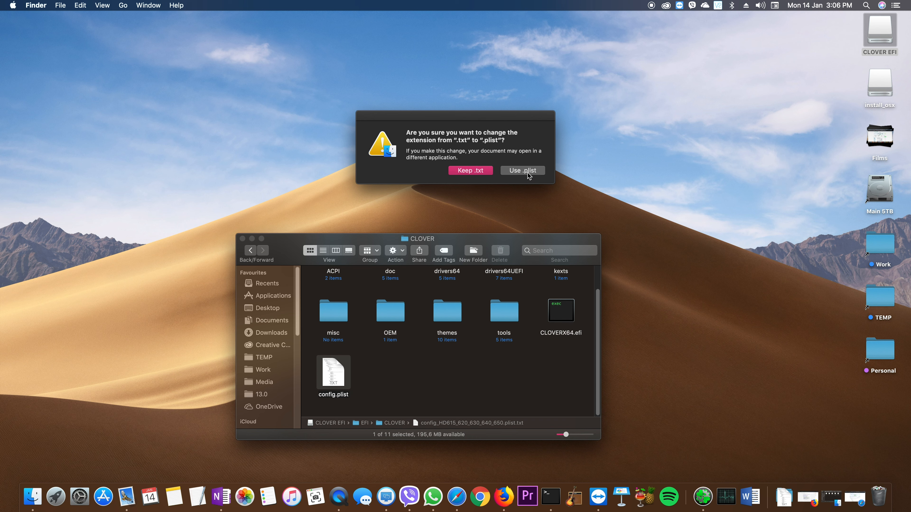
pyautogui.click(527, 173)
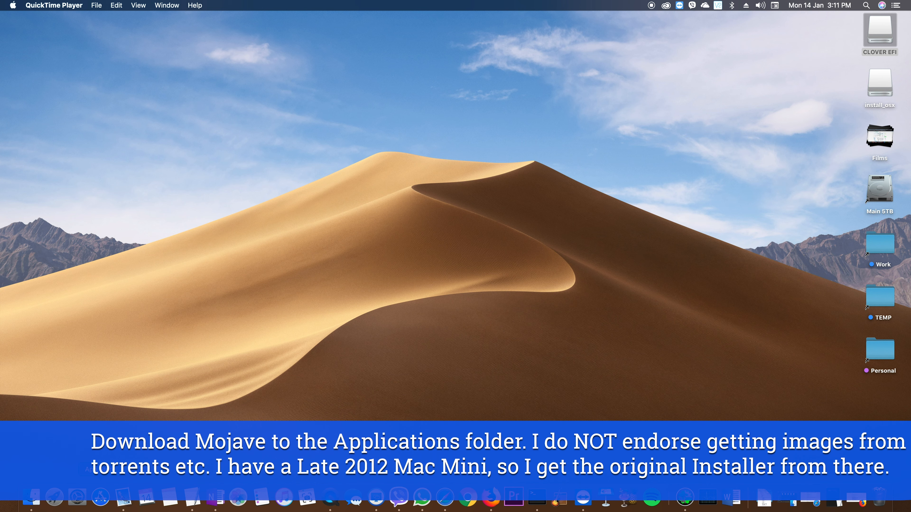
# Search the App Store for "mojave" and download macOS Mojave 10.14.2
pyautogui.click(101, 497)
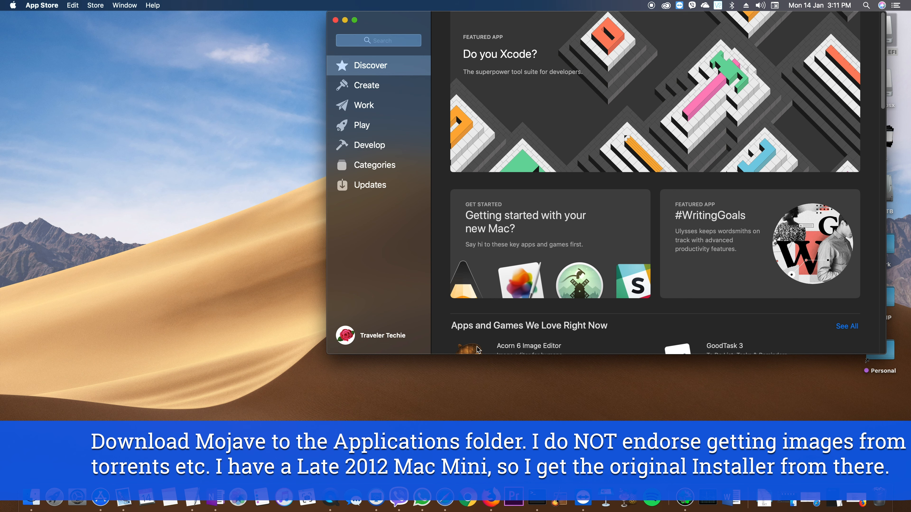
pyautogui.click(397, 40)
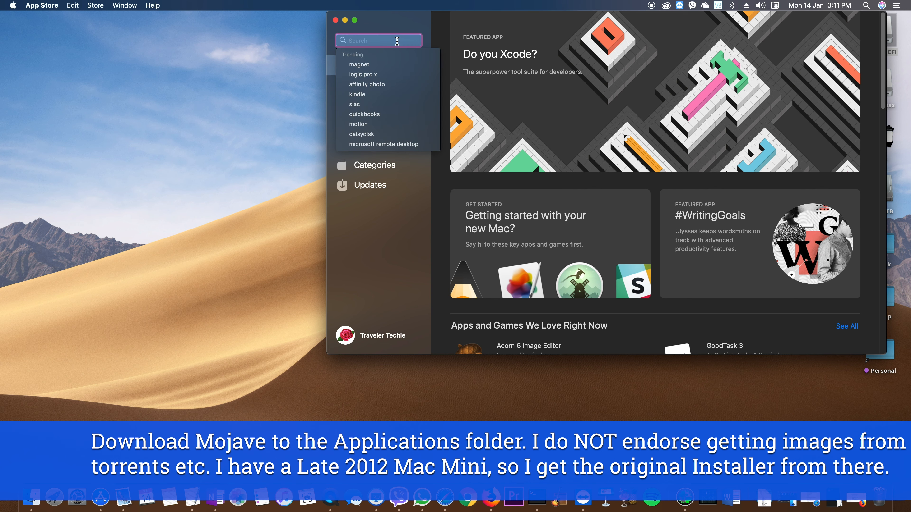
pyautogui.write('mojave')
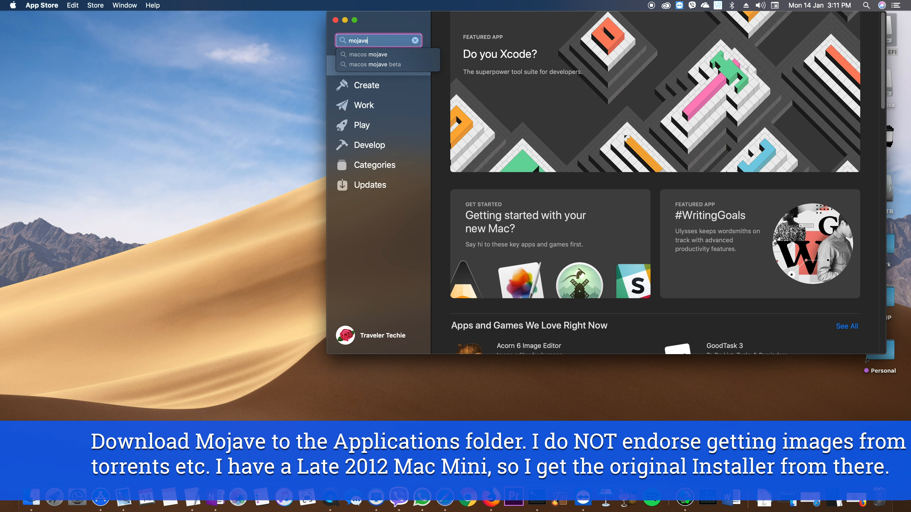
pyautogui.press('Return')
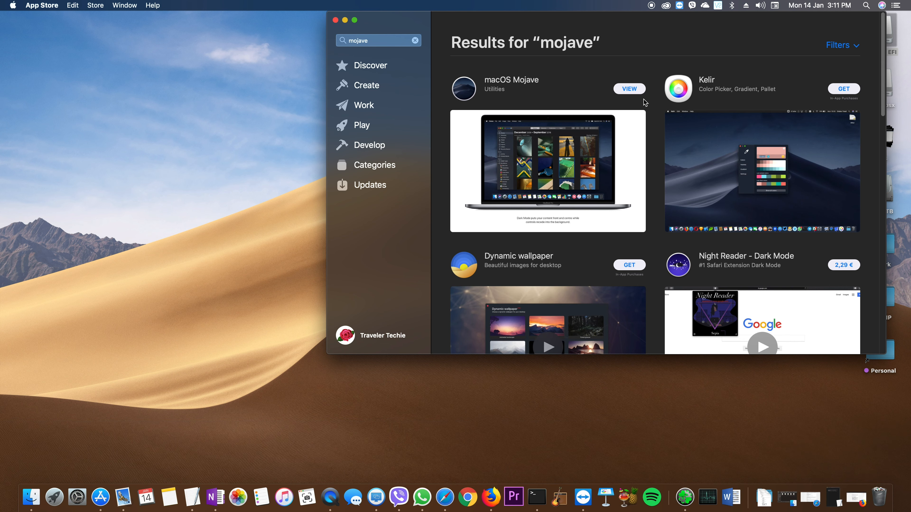
pyautogui.click(635, 91)
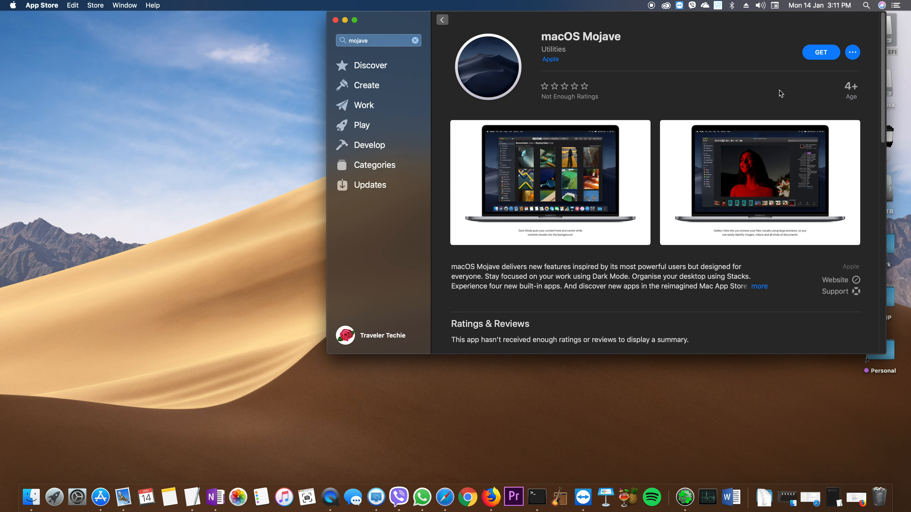
pyautogui.click(818, 53)
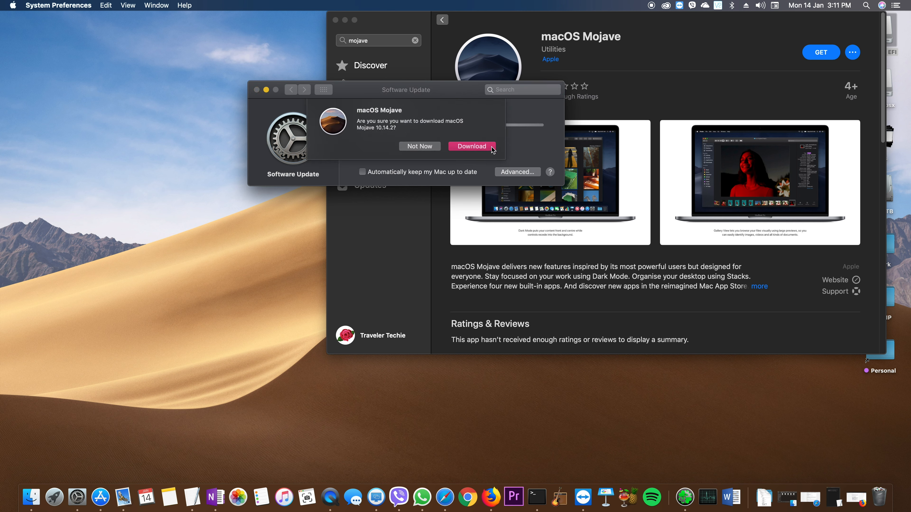
pyautogui.click(478, 147)
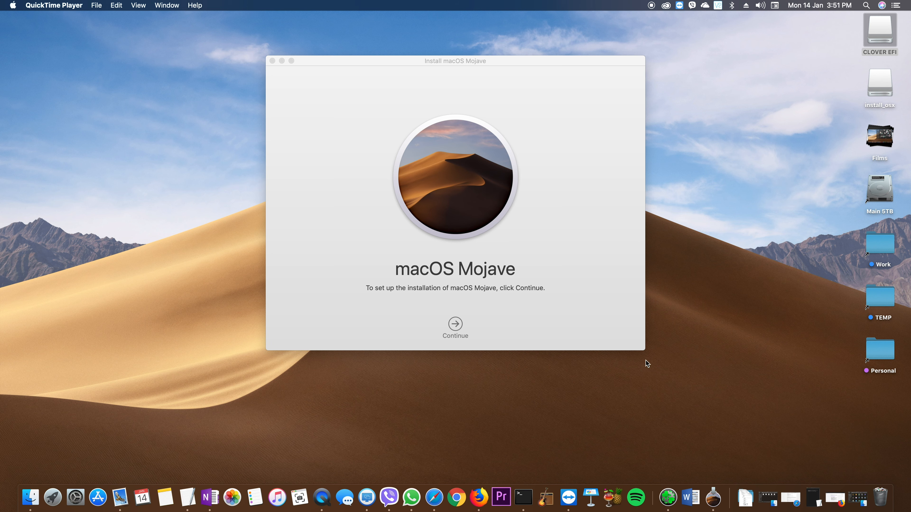
# Quit the opened macOS Mojave installer and select Install macOS Mojave in the Applications folder
pyautogui.rightClick(713, 497)
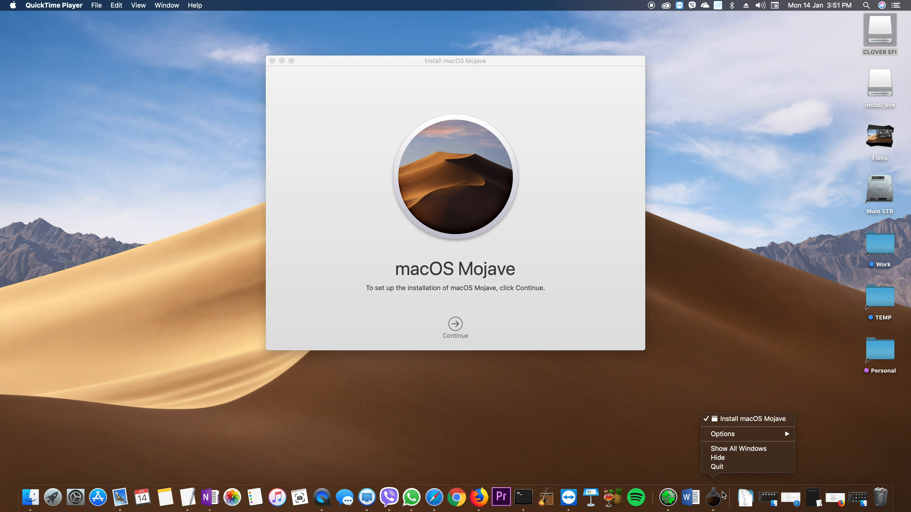
pyautogui.click(738, 468)
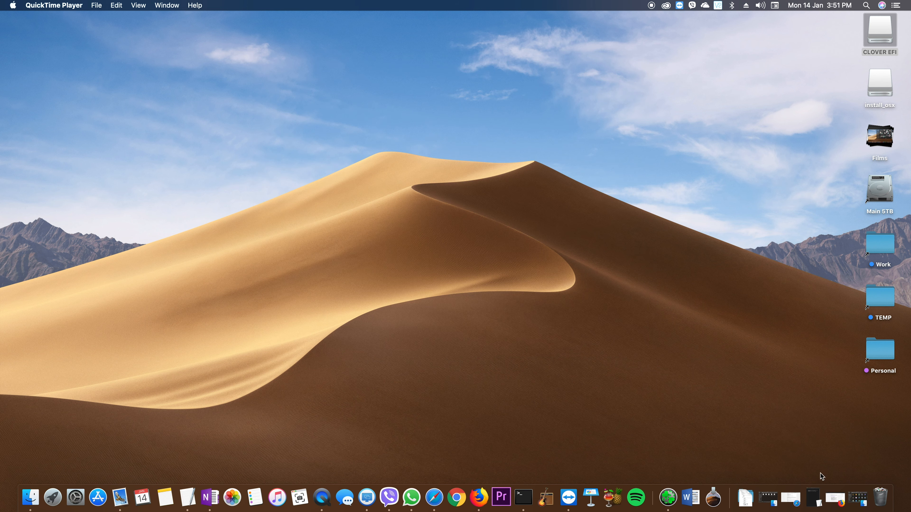
pyautogui.click(857, 498)
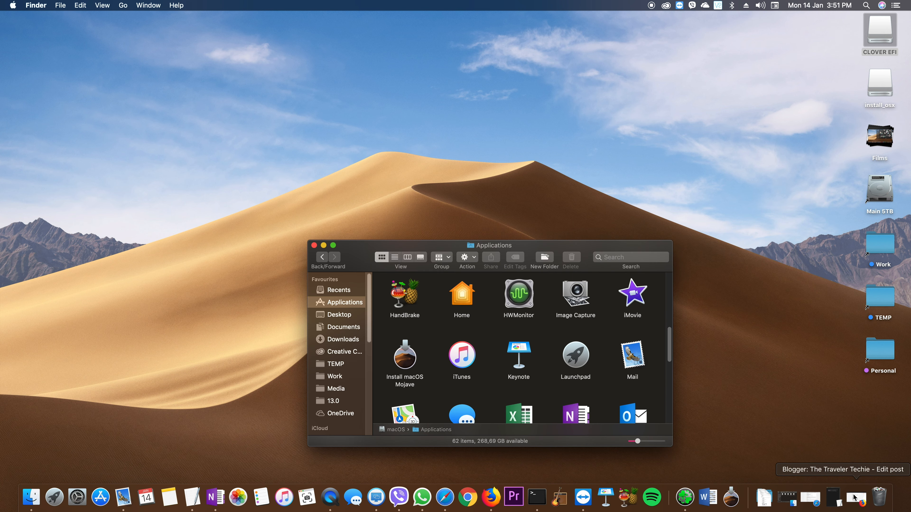
pyautogui.click(405, 359)
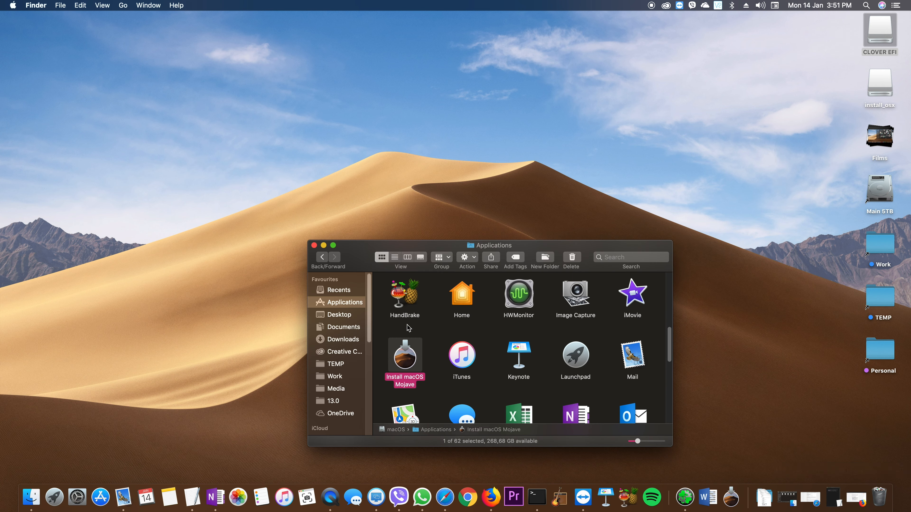
# Switch to Safari and copy the Mojave createinstallmedia command, through --nointeraction, from the guide's first code block
pyautogui.click(444, 497)
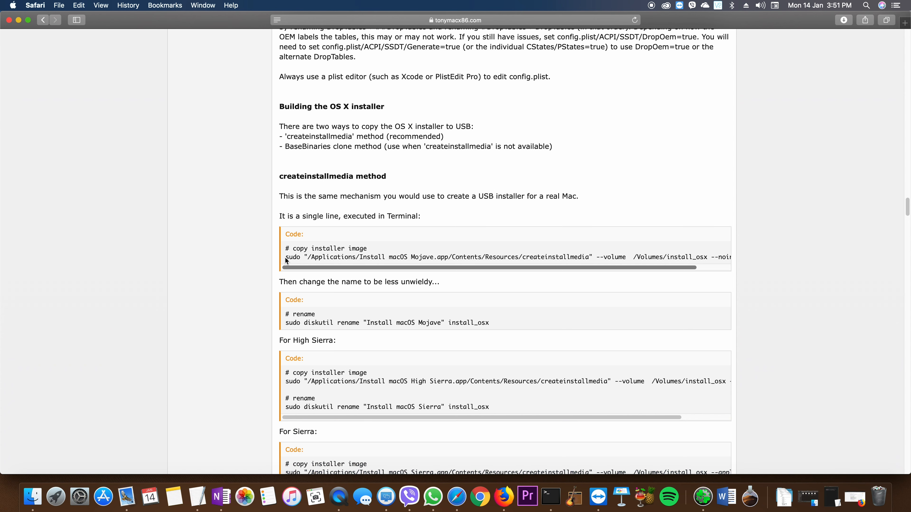
pyautogui.moveTo(286, 257); pyautogui.dragTo(726, 255)
pyautogui.press('super+c')
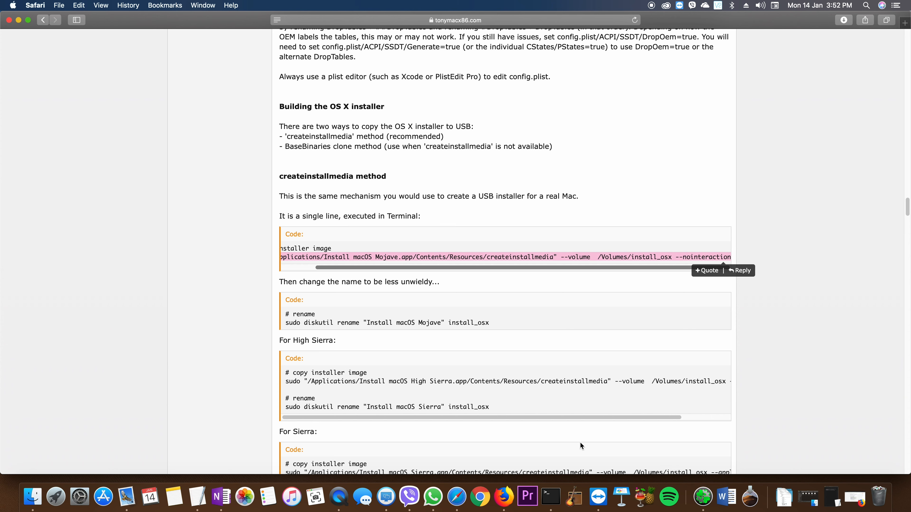
# Switch to Terminal and run the copied sudo createinstallmedia command on /Volumes/install_osx with --nointeraction, authorising it with the account password
pyautogui.click(550, 497)
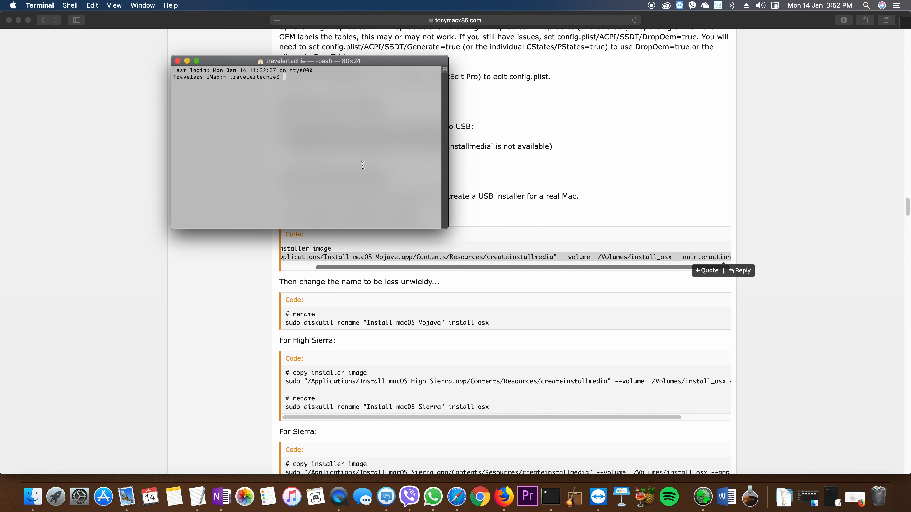
pyautogui.press('super+v')
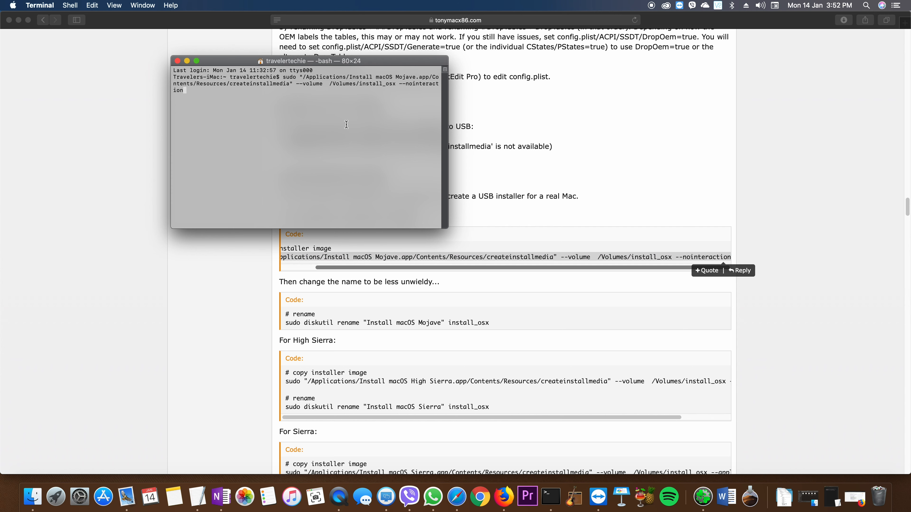
pyautogui.press('Return')
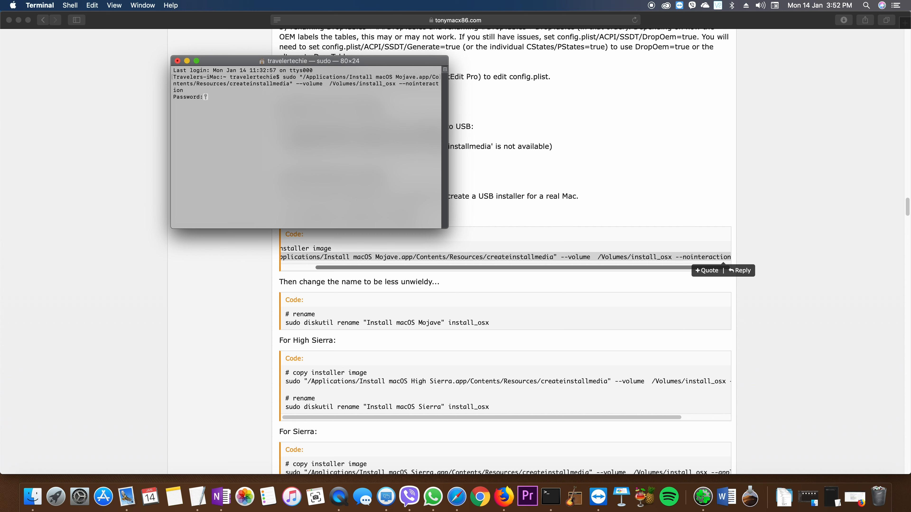
pyautogui.press('Return')
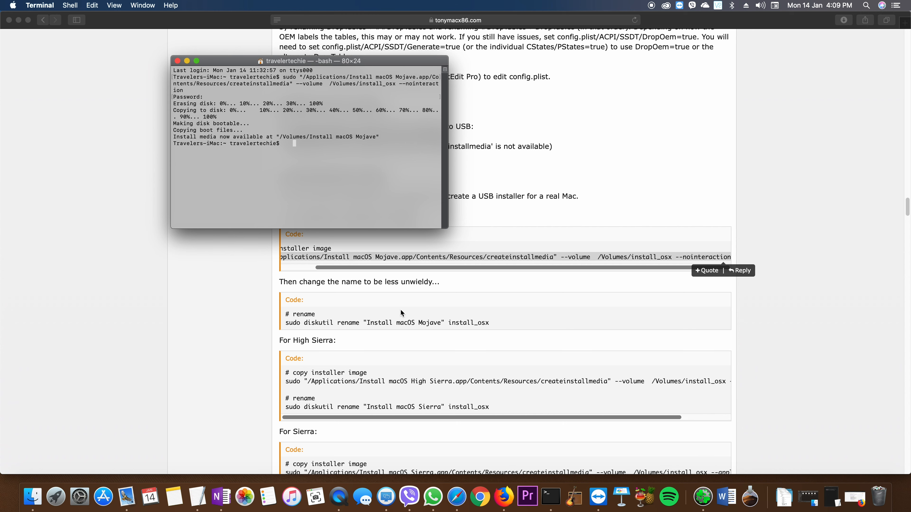
# Copy the command sudo diskutil rename "Install macOS Mojave" install_osx from the guide in Safari
pyautogui.click(337, 324)
pyautogui.click(286, 325)
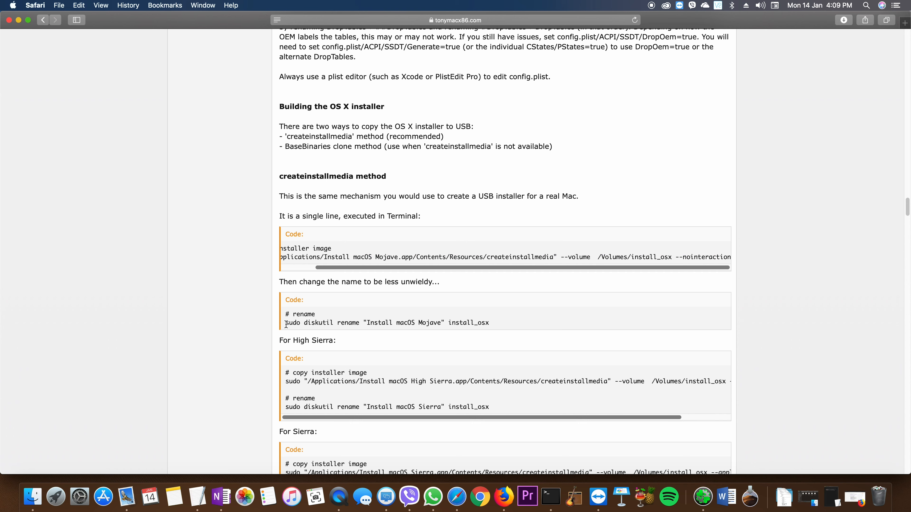
pyautogui.moveTo(286, 325); pyautogui.dragTo(493, 323)
pyautogui.rightClick(493, 322)
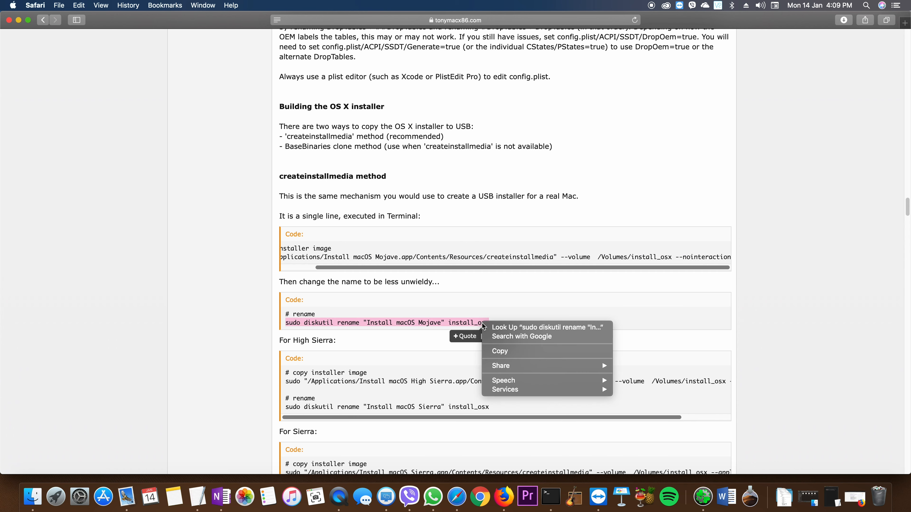
pyautogui.click(501, 350)
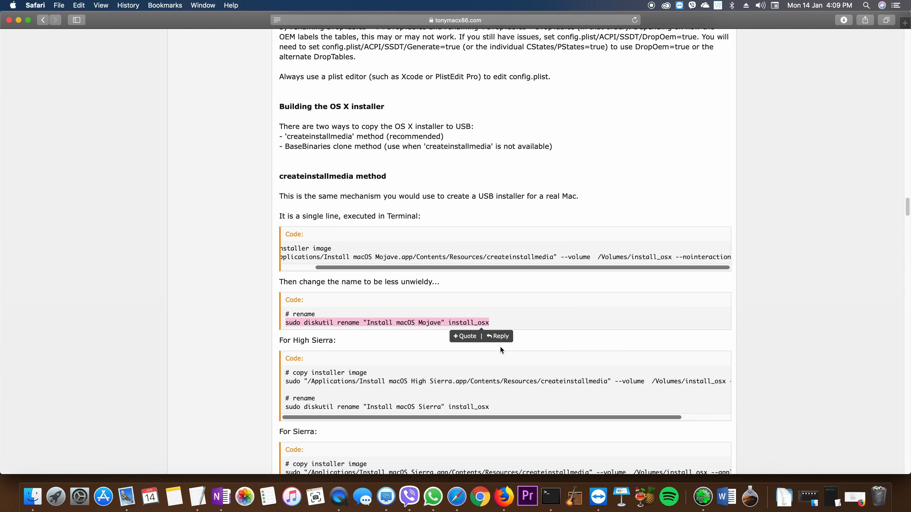
# Rename the "Install macOS Mojave" volume to install_osx by running the copied diskutil command in Terminal, authorising it with the account password
pyautogui.click(550, 497)
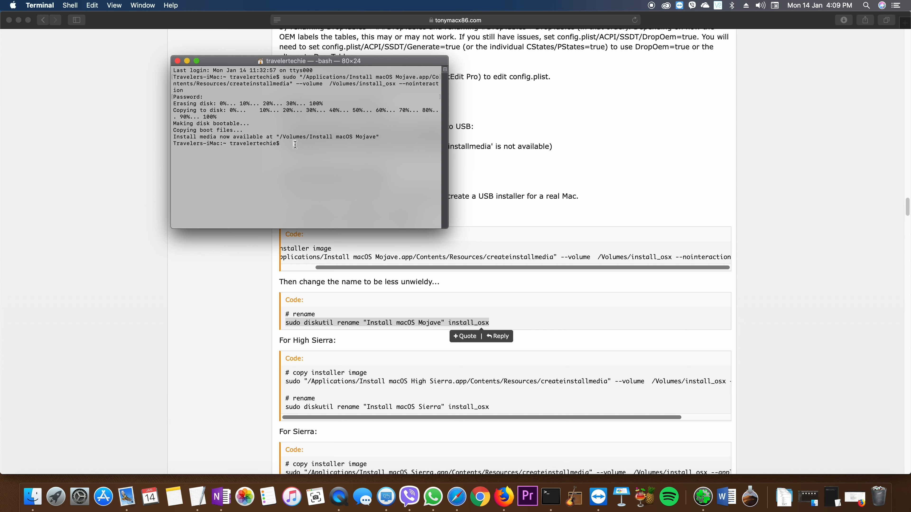
pyautogui.rightClick(295, 144)
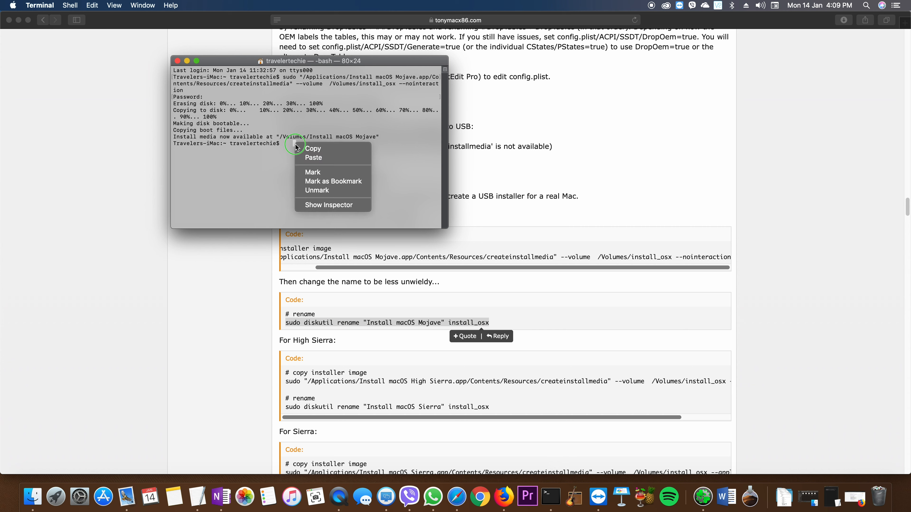
pyautogui.click(311, 156)
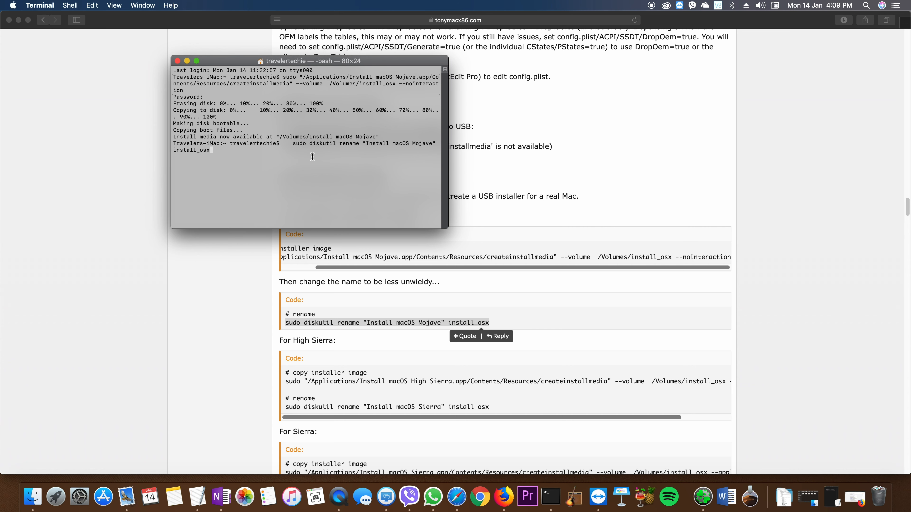
pyautogui.press('Return')
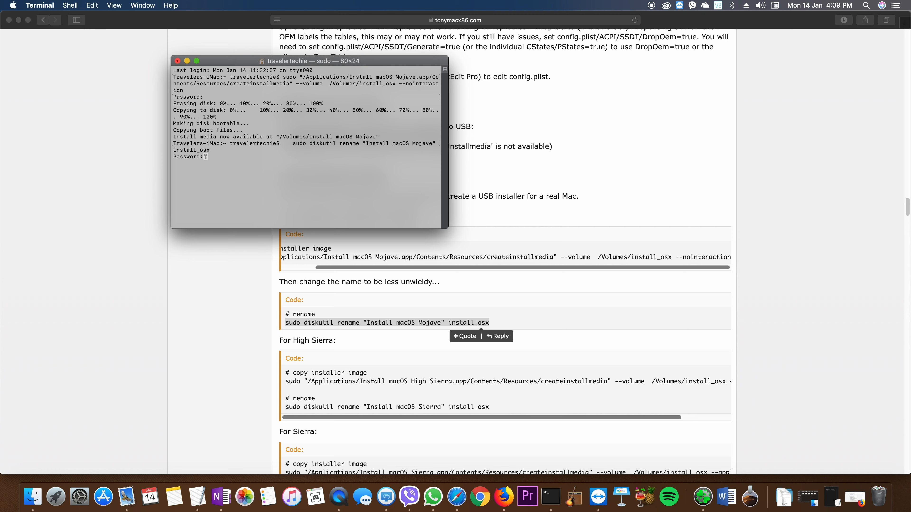
pyautogui.press('Return')
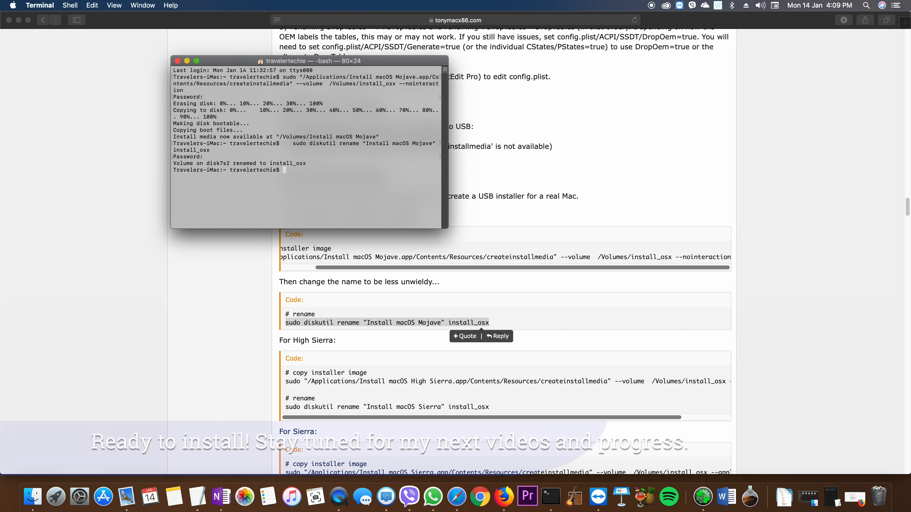